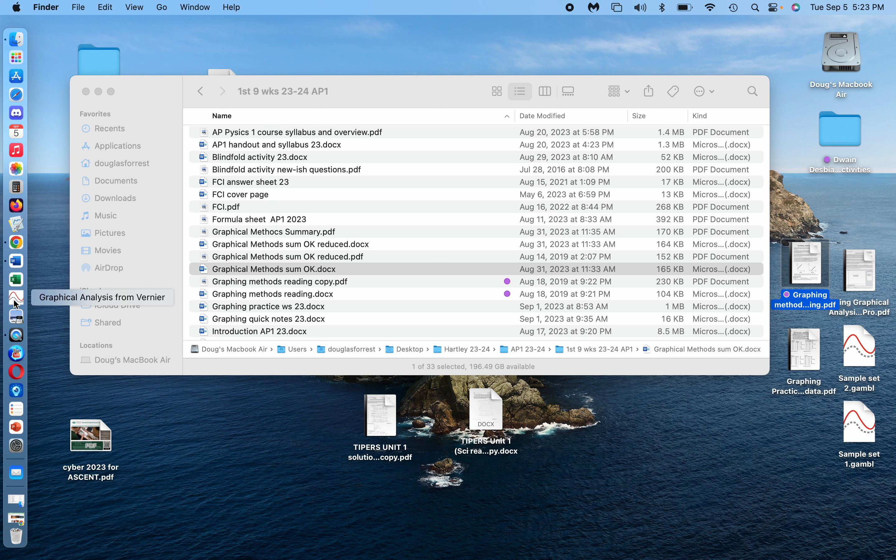
Launch Vernier Graphical Analysis from the Dock.
{"action": "left_click", "coordinate": [16, 304]}
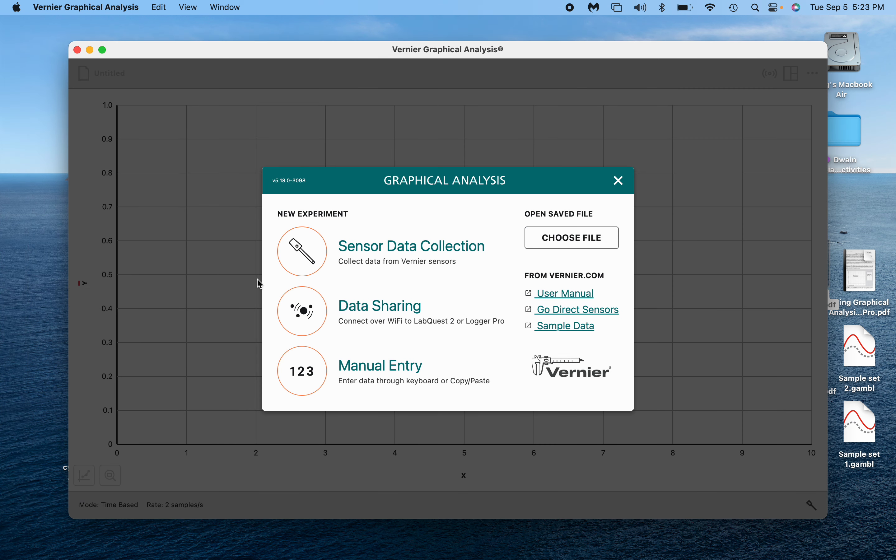
Start a manual-entry experiment and set the X column to Drop Height, cm, 0 decimals.
{"action": "left_click", "coordinate": [309, 379]}
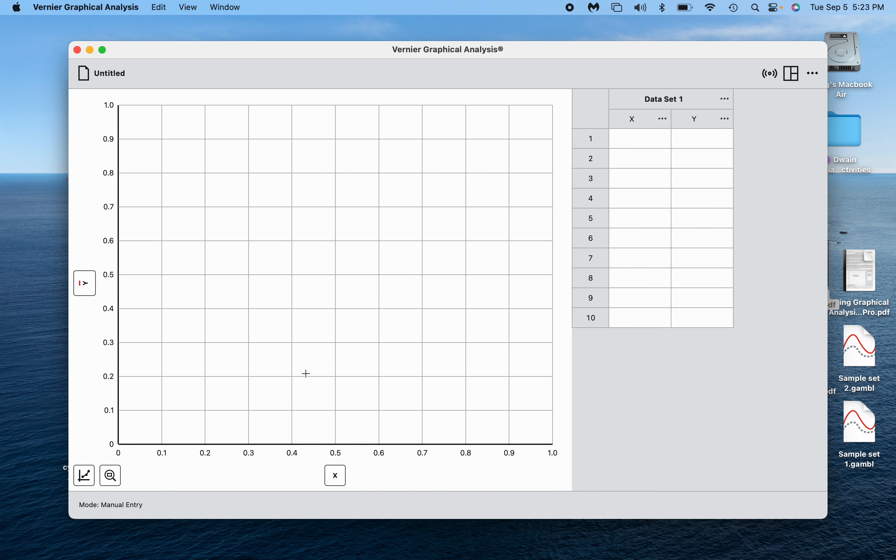
{"action": "left_click", "coordinate": [652, 123]}
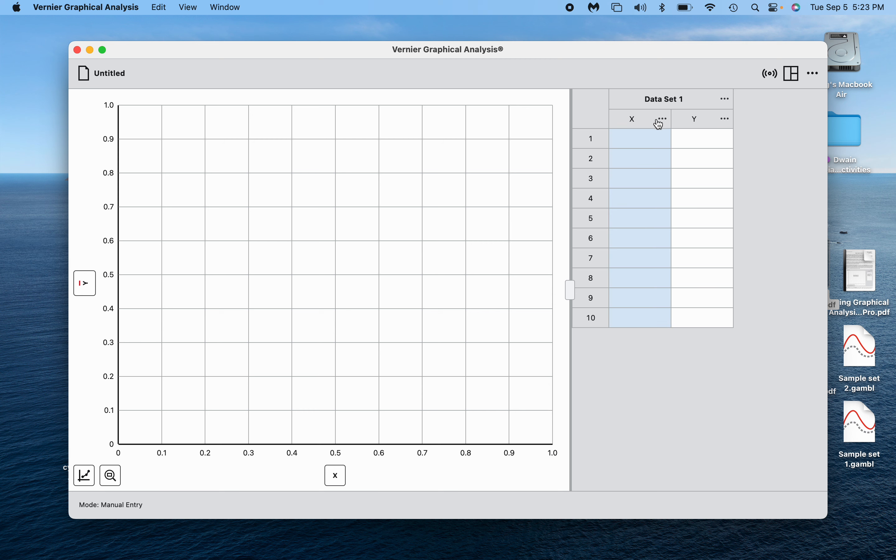
{"action": "left_click", "coordinate": [659, 124]}
{"action": "left_click", "coordinate": [651, 146]}
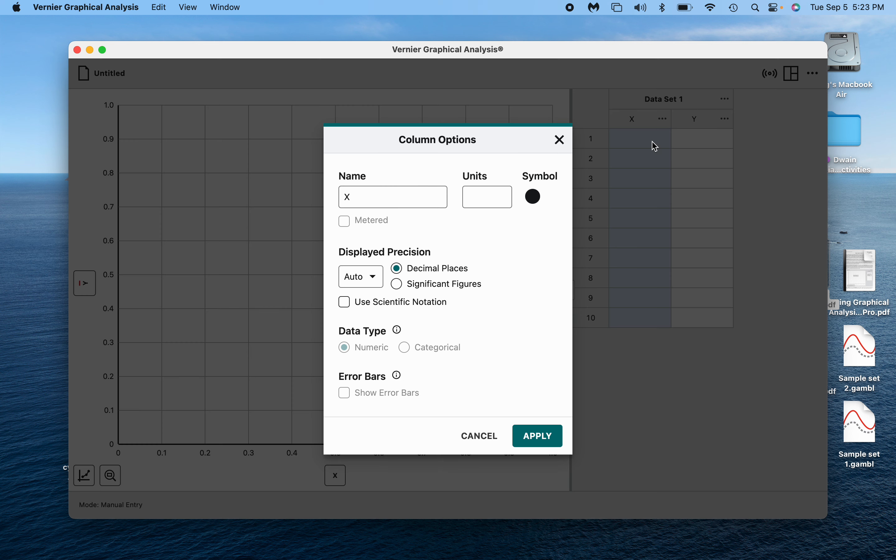
{"action": "left_click", "coordinate": [389, 200]}
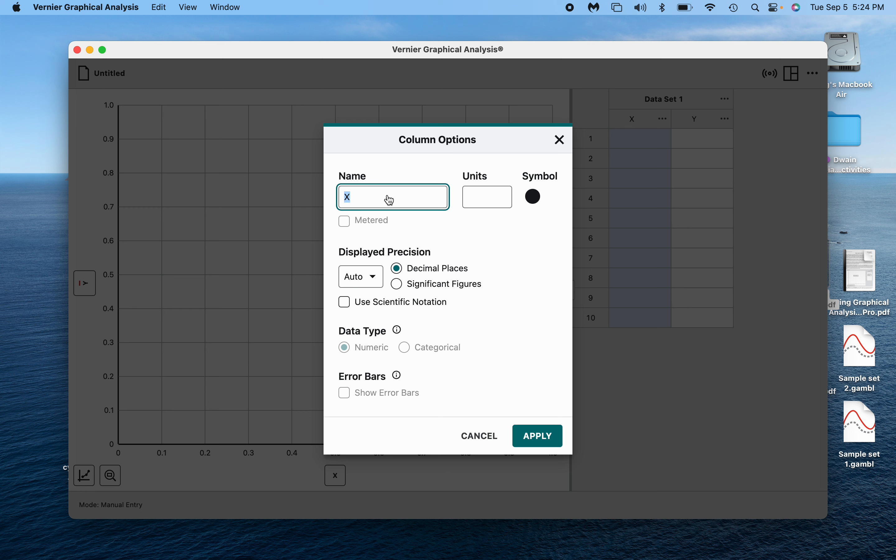
{"action": "type", "text": "Drop Height"}
{"action": "key", "text": "Tab"}
{"action": "type", "text": "cm"}
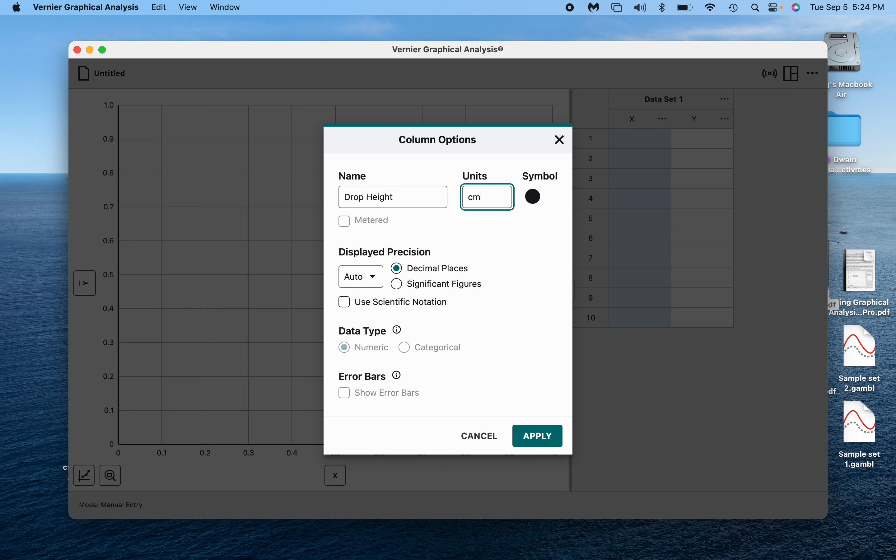
{"action": "left_click", "coordinate": [377, 280]}
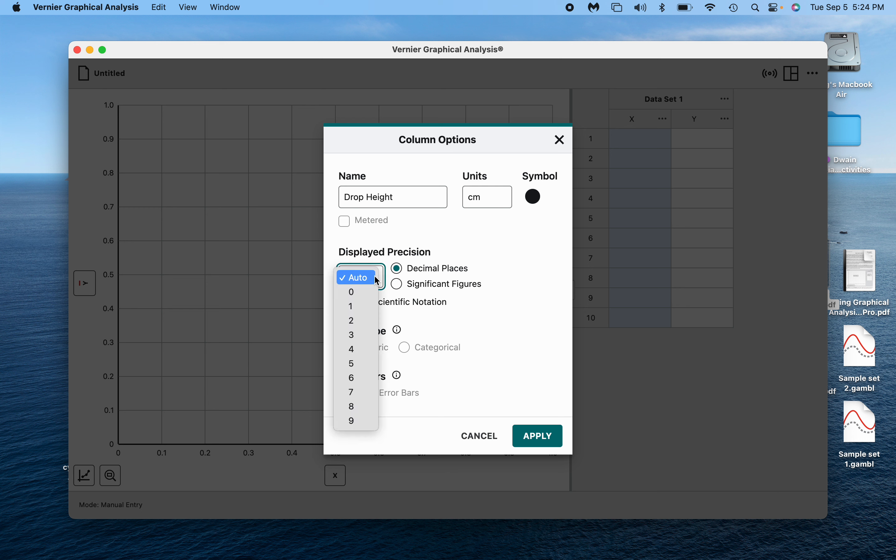
{"action": "left_click", "coordinate": [364, 297]}
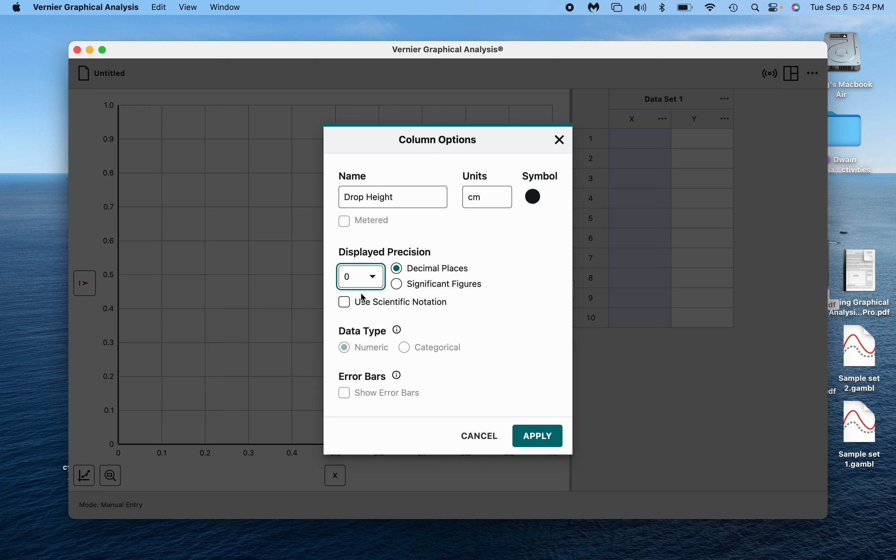
{"action": "left_click", "coordinate": [537, 437]}
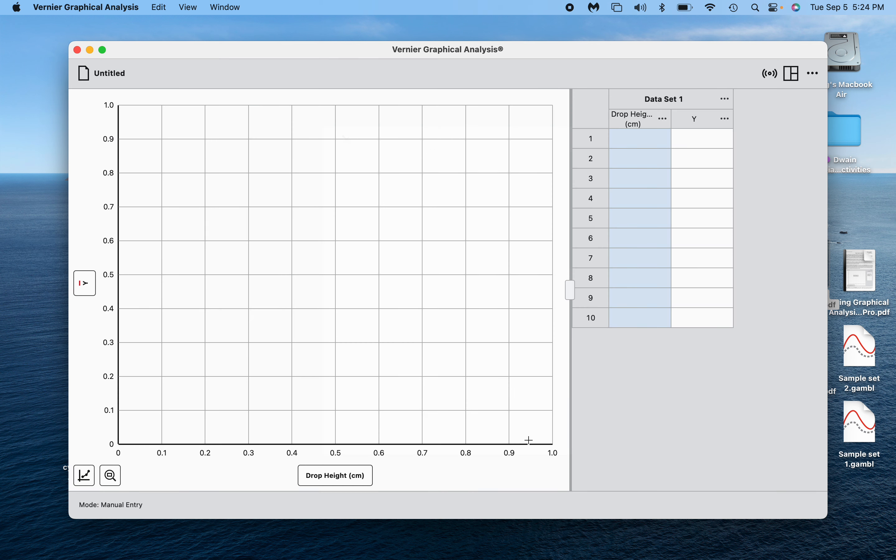
Set the Y column to Bouncce Height in cm with 1 decimal place.
{"action": "left_click", "coordinate": [726, 118]}
{"action": "left_click", "coordinate": [717, 149]}
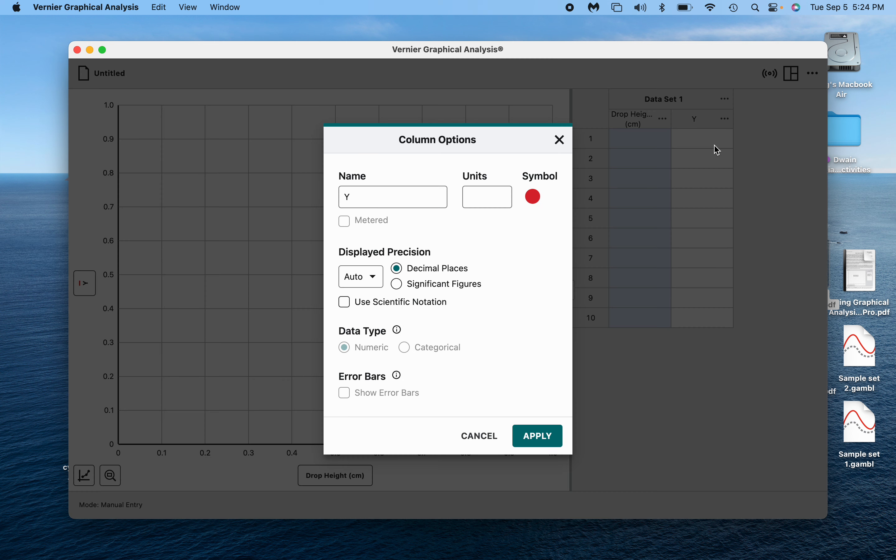
{"action": "left_click", "coordinate": [409, 205]}
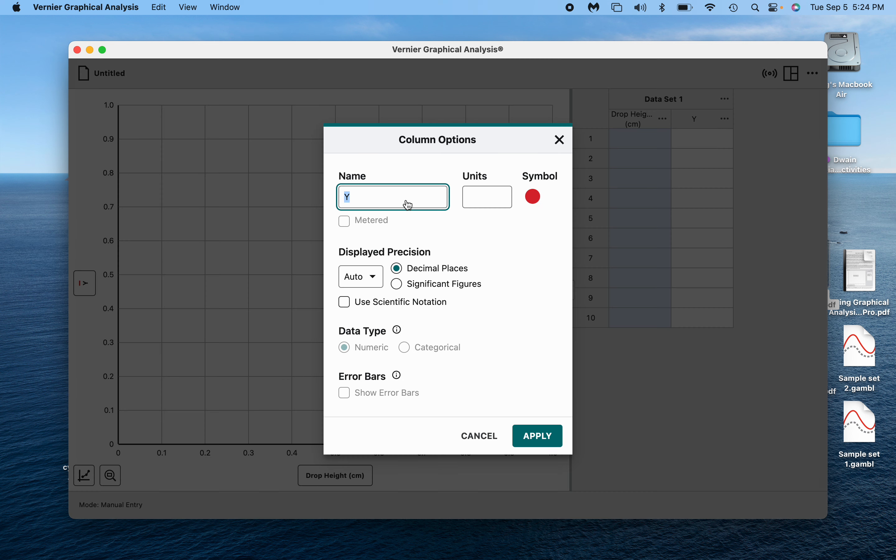
{"action": "type", "text": "Bouncce Height"}
{"action": "key", "text": "Tab"}
{"action": "type", "text": "cm"}
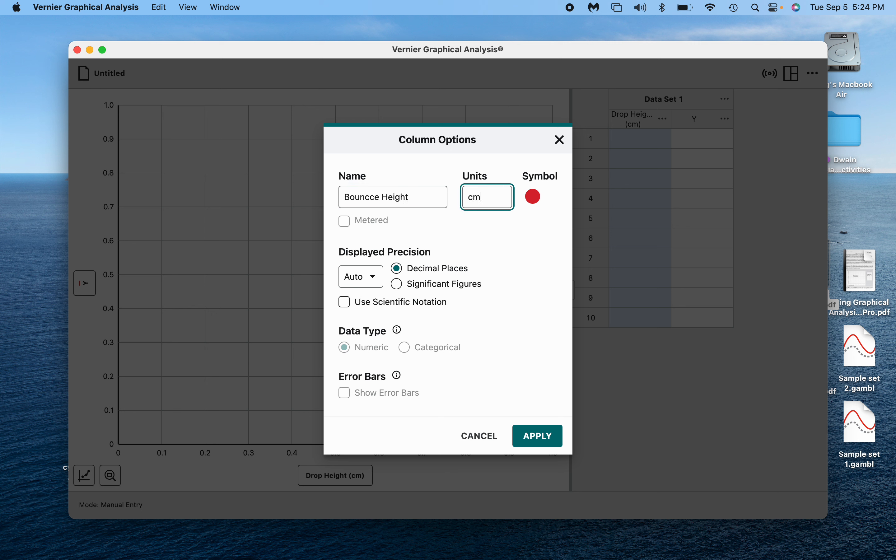
{"action": "left_click", "coordinate": [377, 276]}
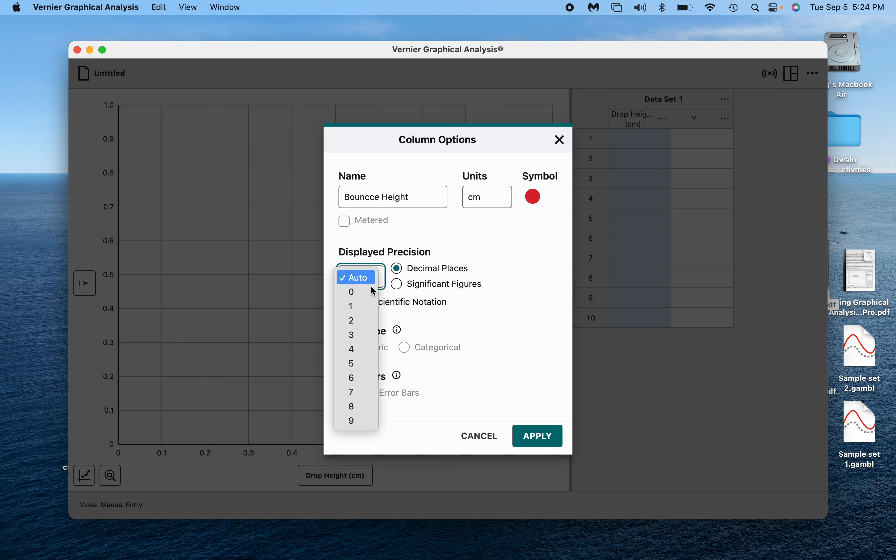
{"action": "left_click", "coordinate": [364, 306]}
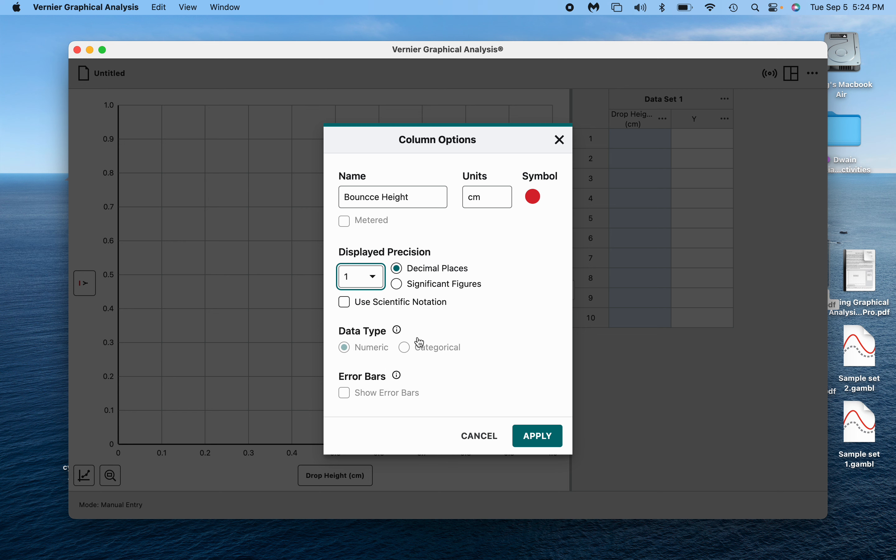
{"action": "left_click", "coordinate": [533, 449]}
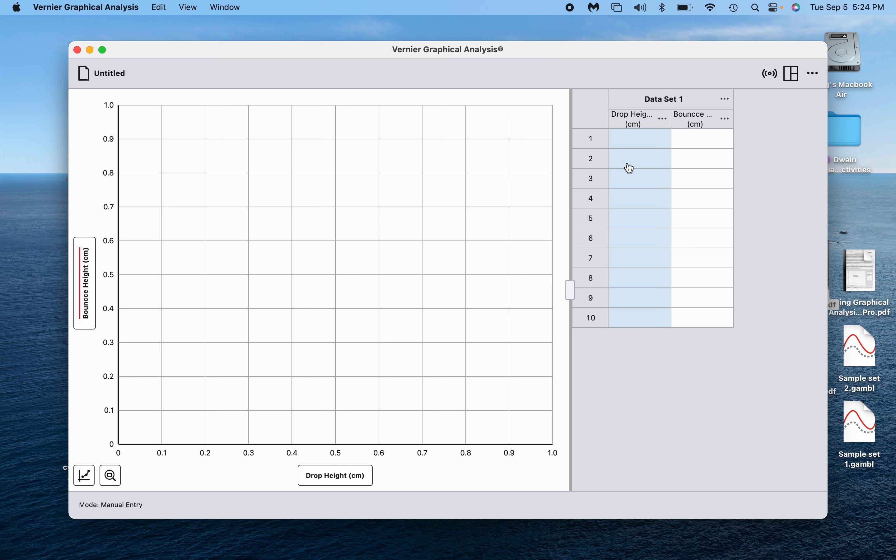
Enter drop/bounce pairs 100/87.6, 80/70.8 and 60/52.4 cm in the table.
{"action": "left_click", "coordinate": [642, 145]}
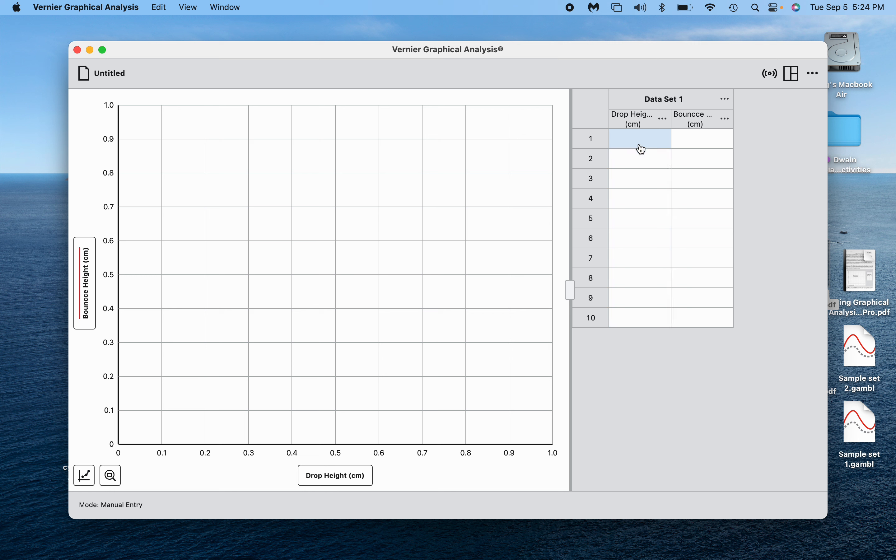
{"action": "type", "text": "100"}
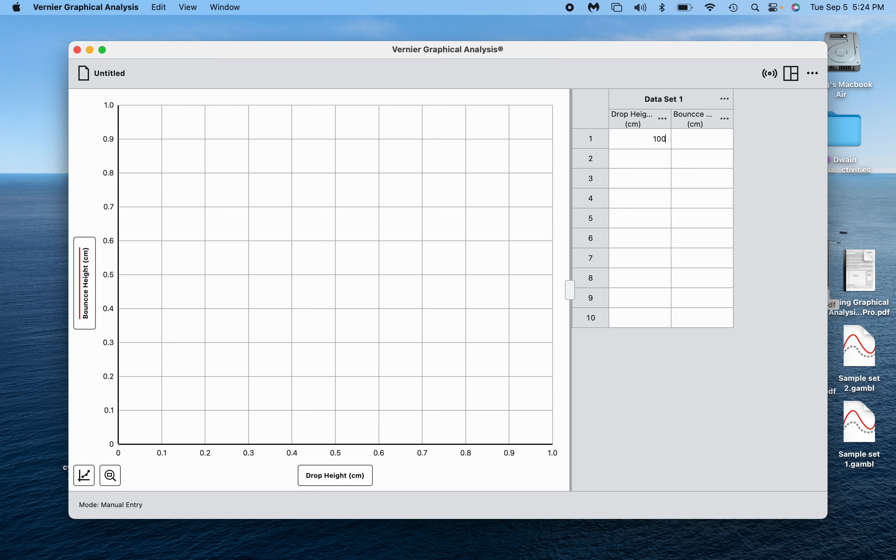
{"action": "key", "text": "Tab"}
{"action": "type", "text": "87.6"}
{"action": "key", "text": "Return"}
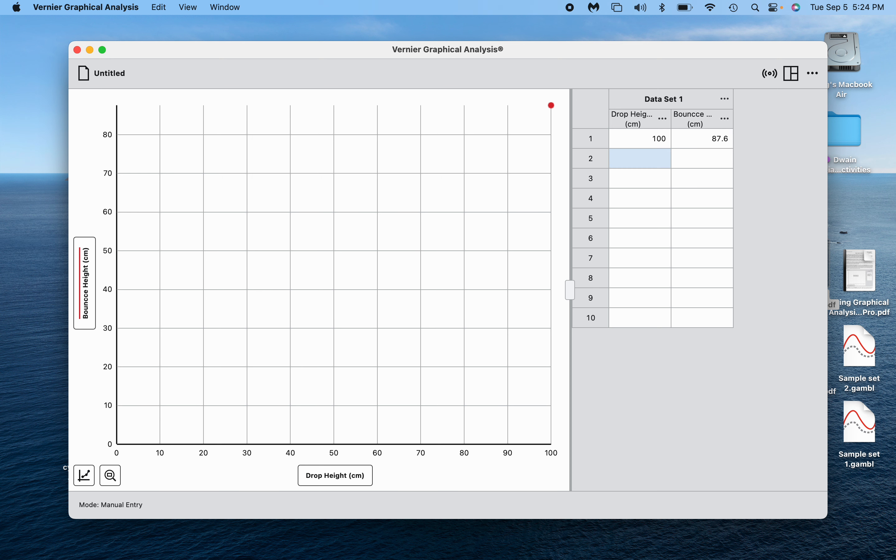
{"action": "type", "text": "80"}
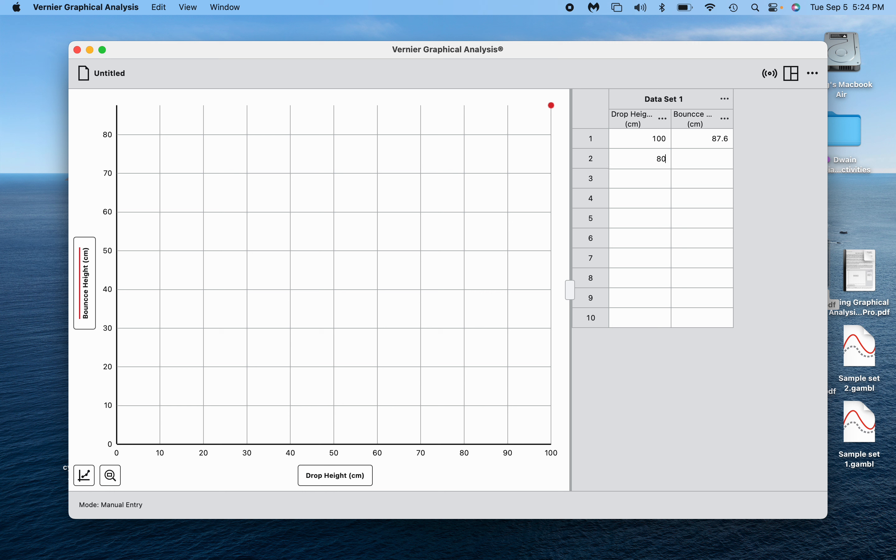
{"action": "key", "text": "Tab"}
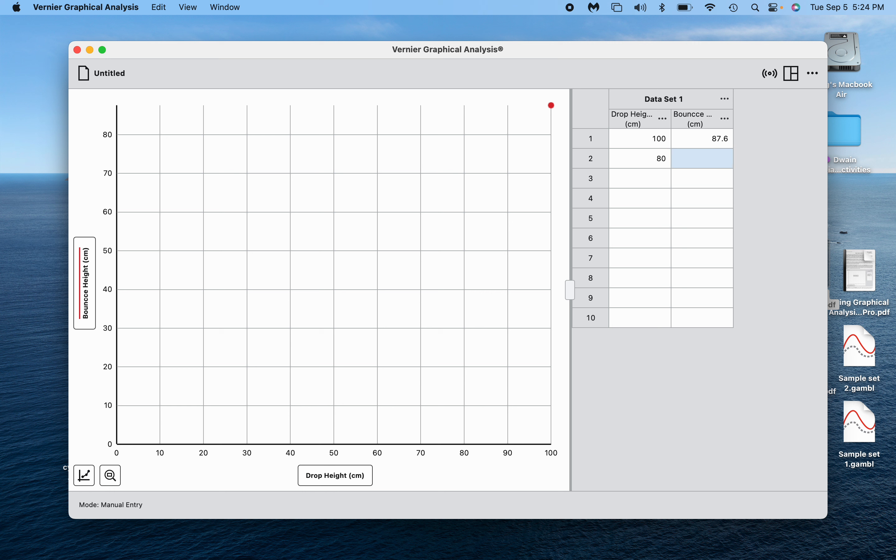
{"action": "type", "text": "70.8"}
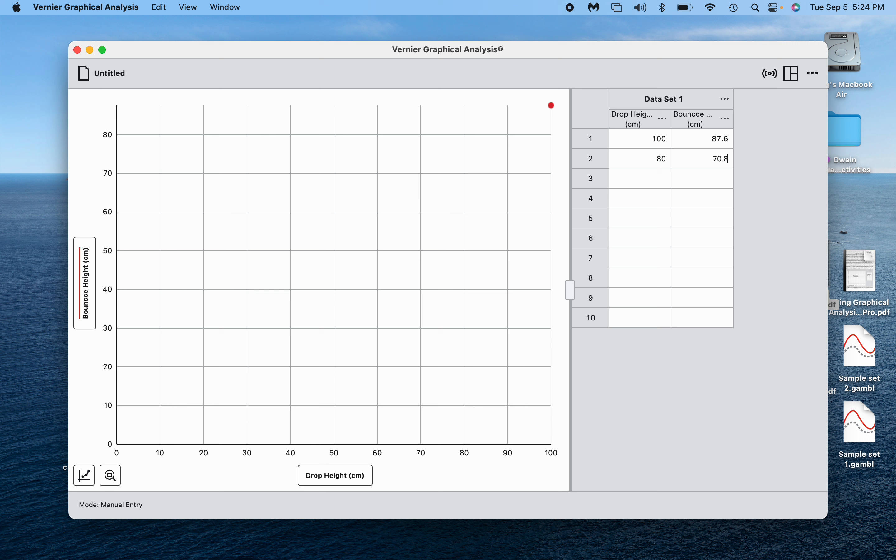
{"action": "key", "text": "Return"}
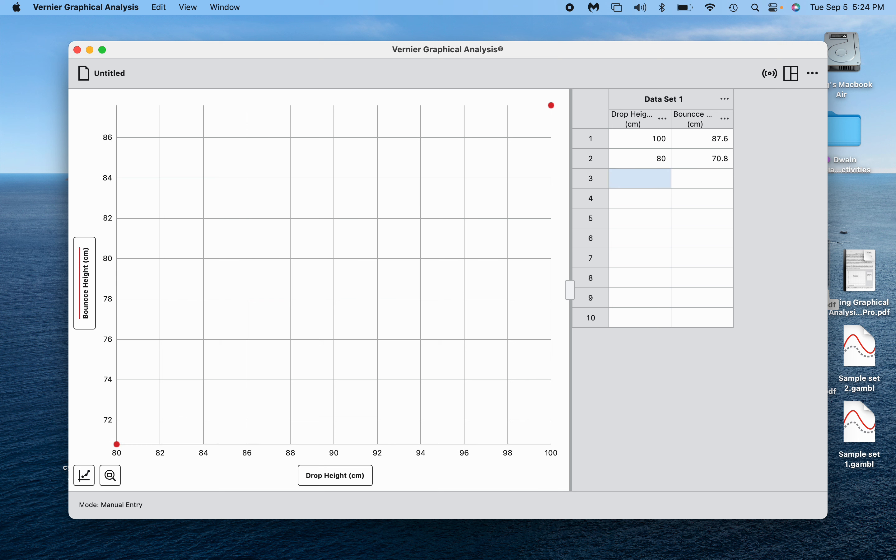
{"action": "type", "text": "60"}
{"action": "key", "text": "Tab"}
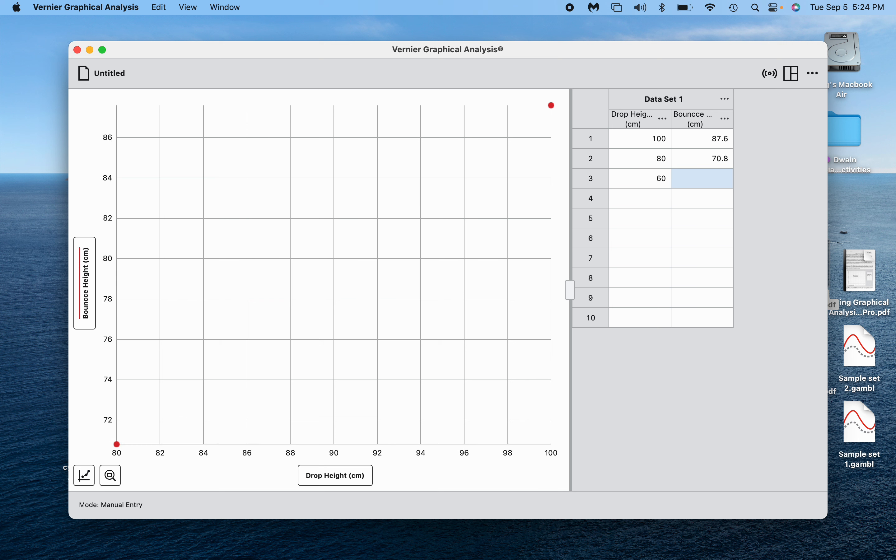
{"action": "type", "text": "52.4"}
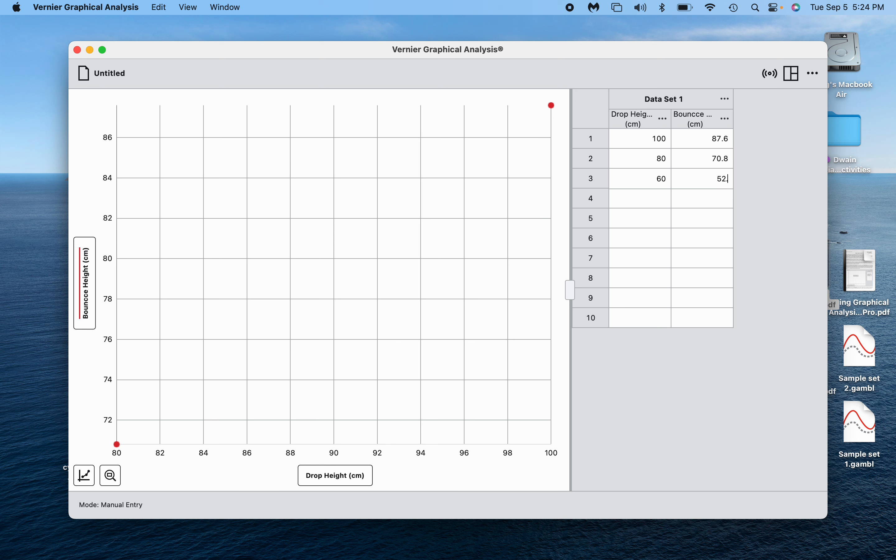
{"action": "key", "text": "Return"}
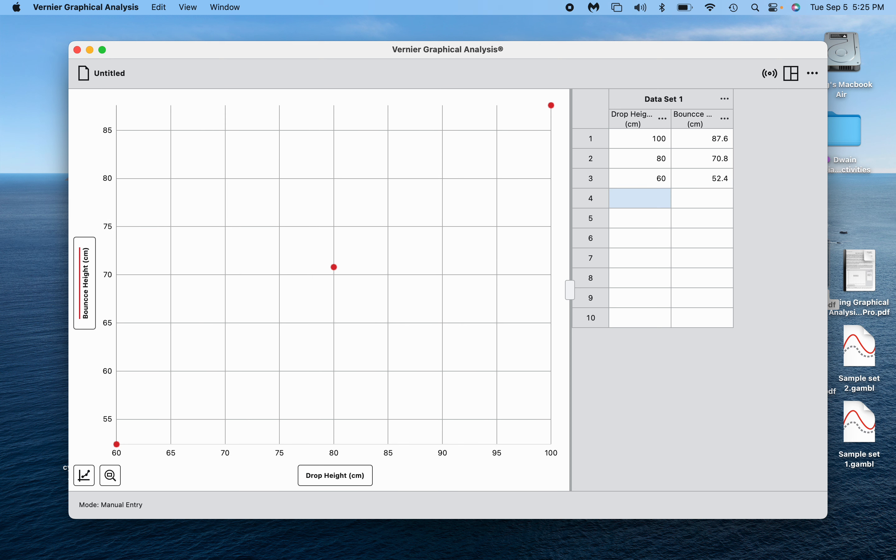
Enter drop/bounce pairs 0/0, 40/36.0 and 20/18.5 cm.
{"action": "type", "text": "0"}
{"action": "key", "text": "Tab"}
{"action": "type", "text": "0"}
{"action": "key", "text": "Return"}
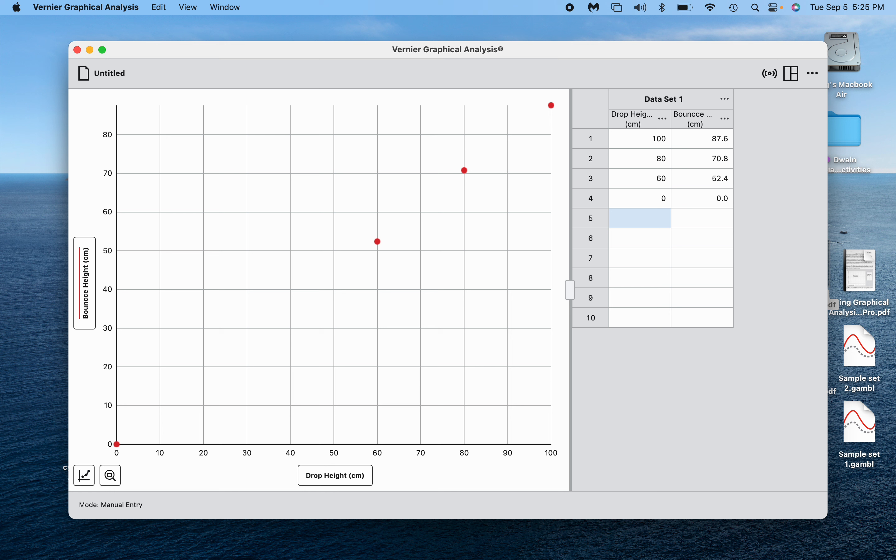
{"action": "type", "text": "40"}
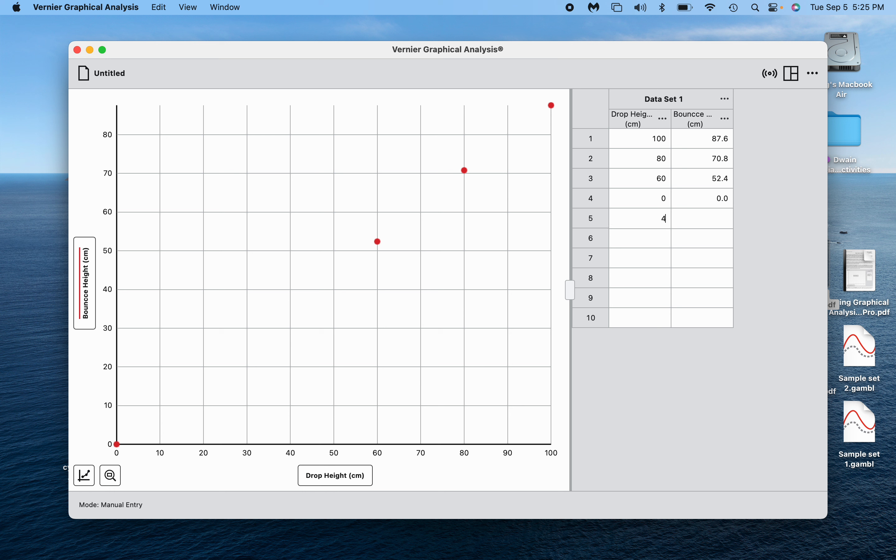
{"action": "key", "text": "Tab"}
{"action": "type", "text": "4"}
{"action": "type", "text": "36"}
{"action": "type", "text": ".0"}
{"action": "key", "text": "Tab"}
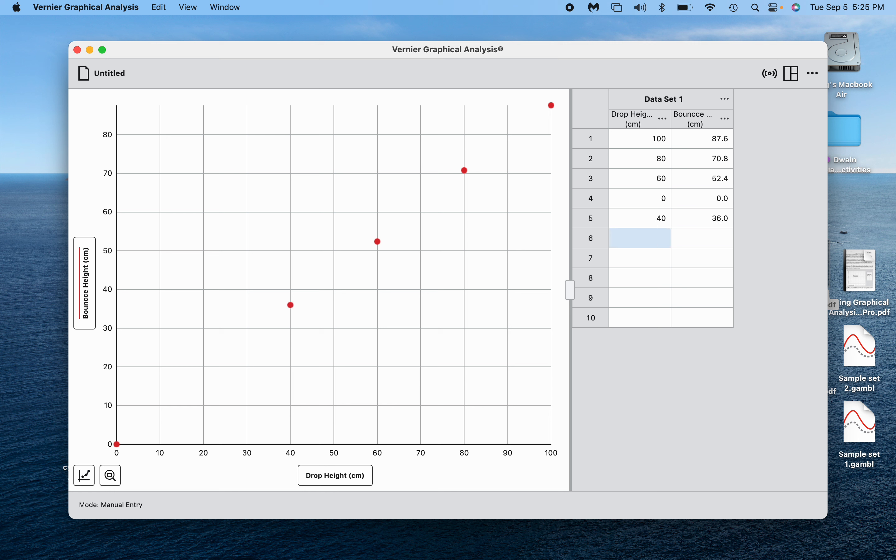
{"action": "type", "text": "20"}
{"action": "key", "text": "Tab"}
{"action": "type", "text": "18."}
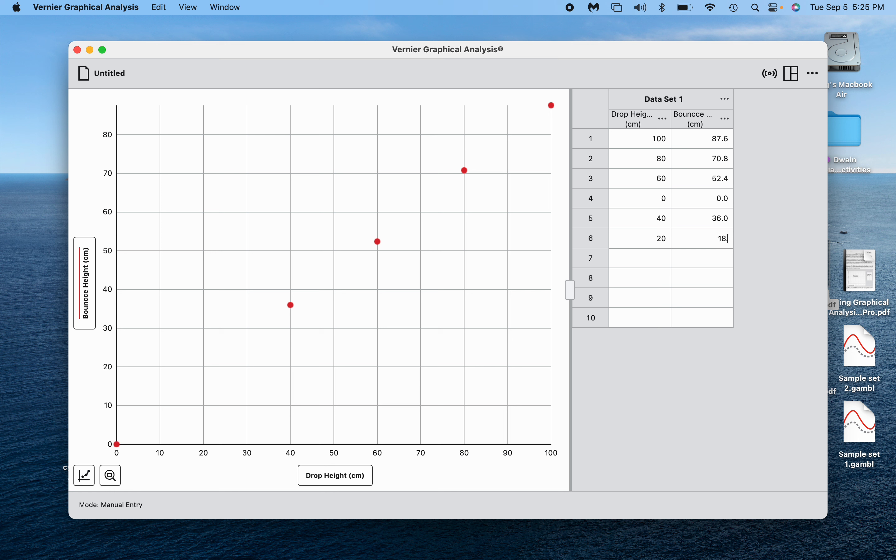
{"action": "type", "text": "5"}
{"action": "key", "text": "Tab"}
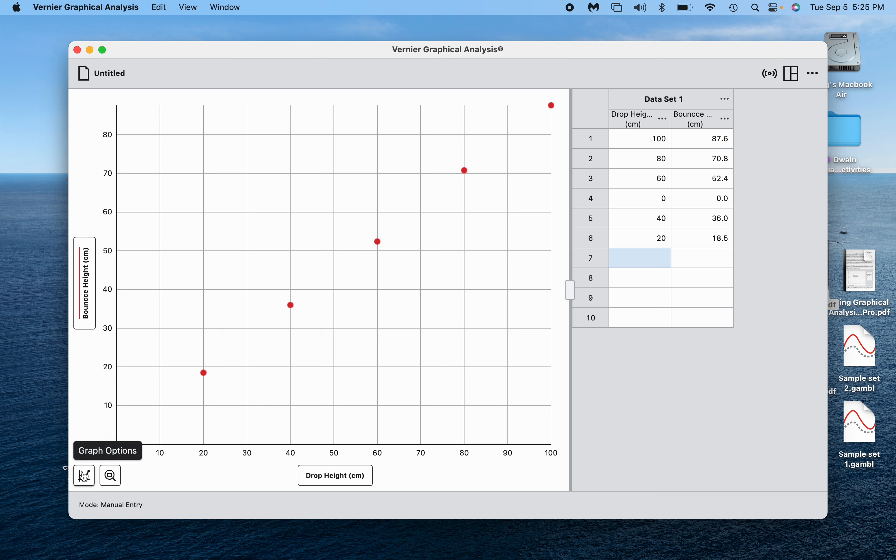
Title the graph 'Bounce Height vs. Drop Height' in the graph options.
{"action": "left_click", "coordinate": [85, 476]}
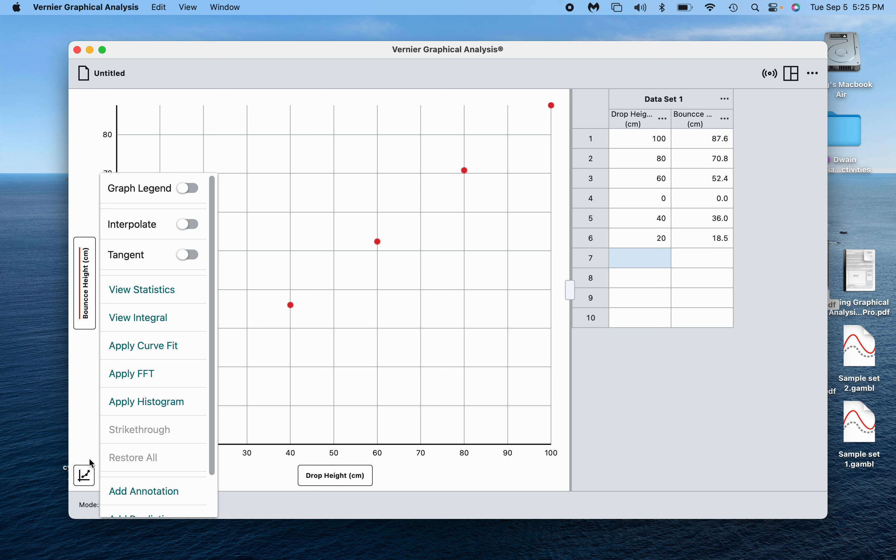
{"action": "scroll", "coordinate": [175, 402], "scroll_direction": "down", "scroll_amount": 2}
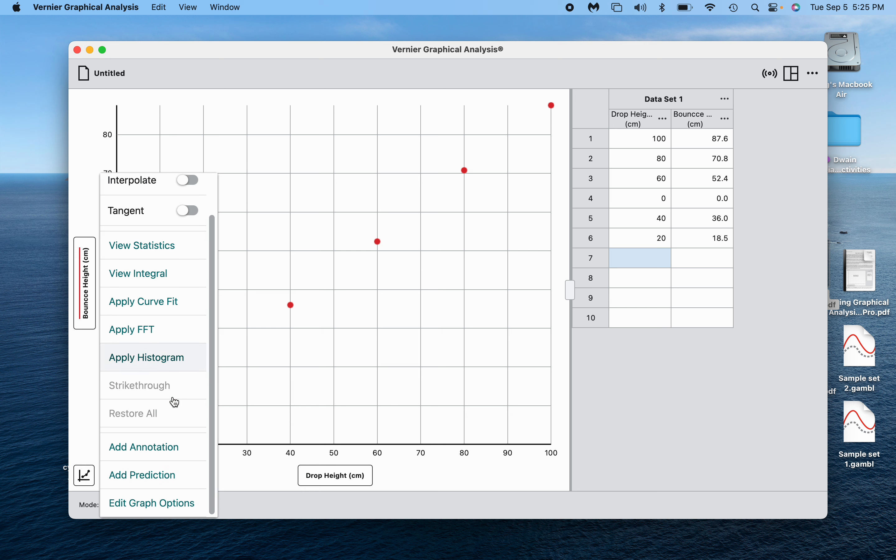
{"action": "left_click", "coordinate": [165, 504]}
{"action": "left_click", "coordinate": [174, 243]}
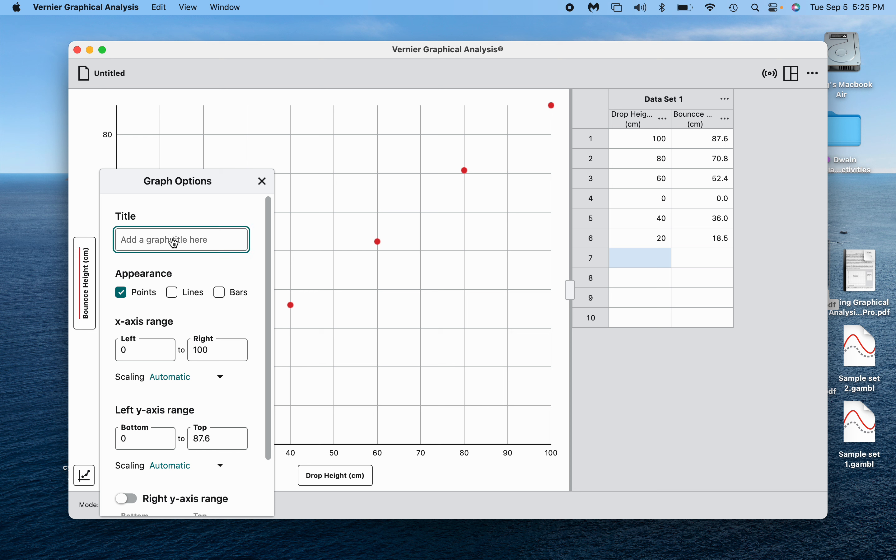
{"action": "type", "text": "By"}
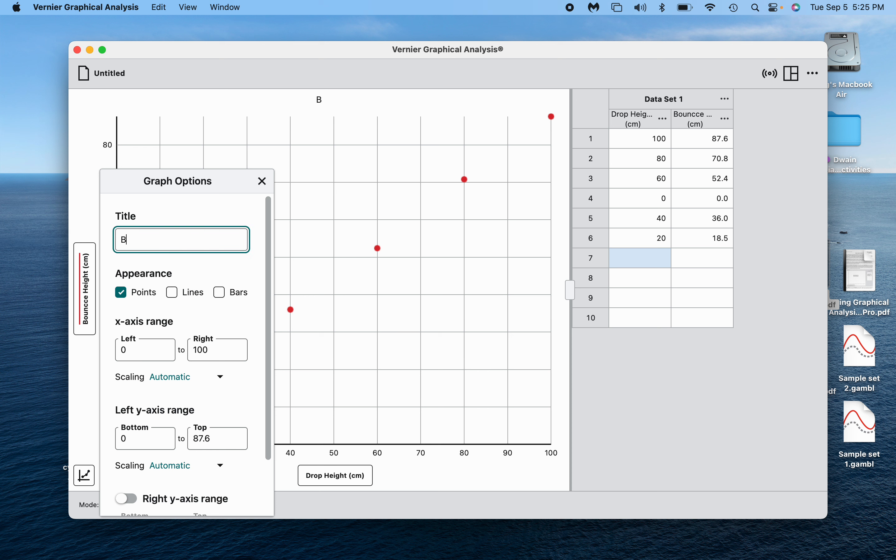
{"action": "key", "text": "BackSpace"}
{"action": "type", "text": "ounce Heigh"}
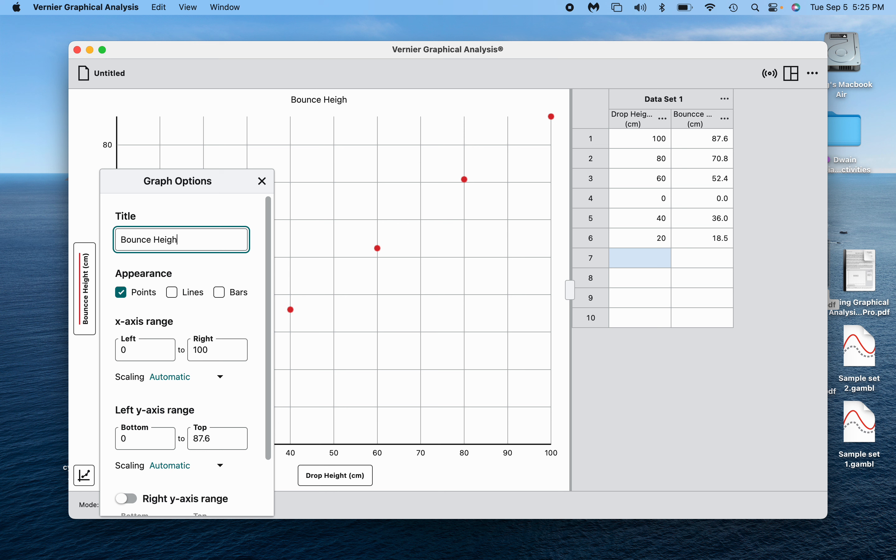
{"action": "type", "text": "t vs. Drop Height"}
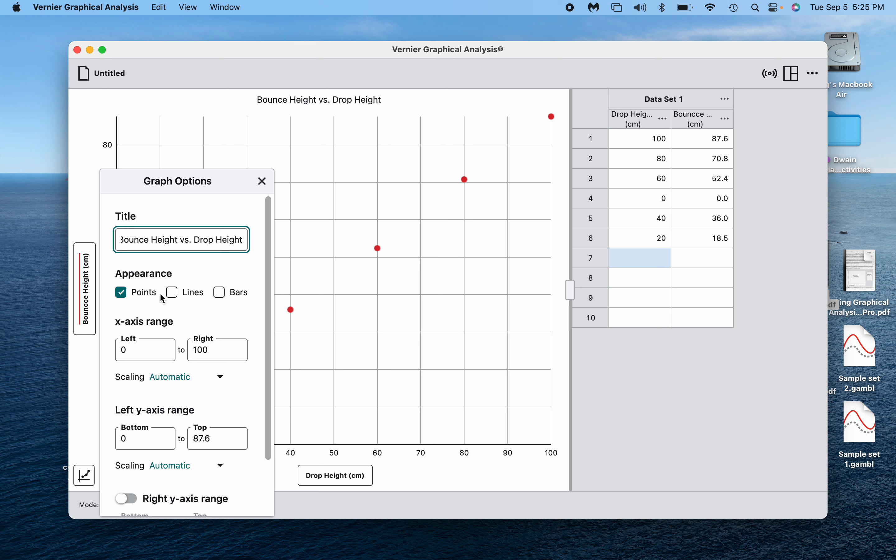
Make both axes always show 0, with y-axis top 100 and x-axis right 100.
{"action": "scroll", "coordinate": [173, 425], "scroll_direction": "down", "scroll_amount": 3}
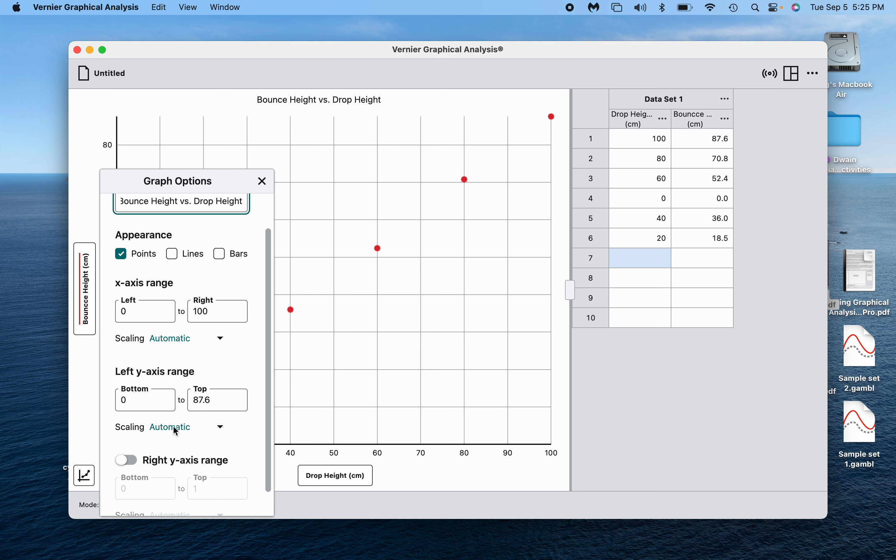
{"action": "left_click", "coordinate": [184, 317]}
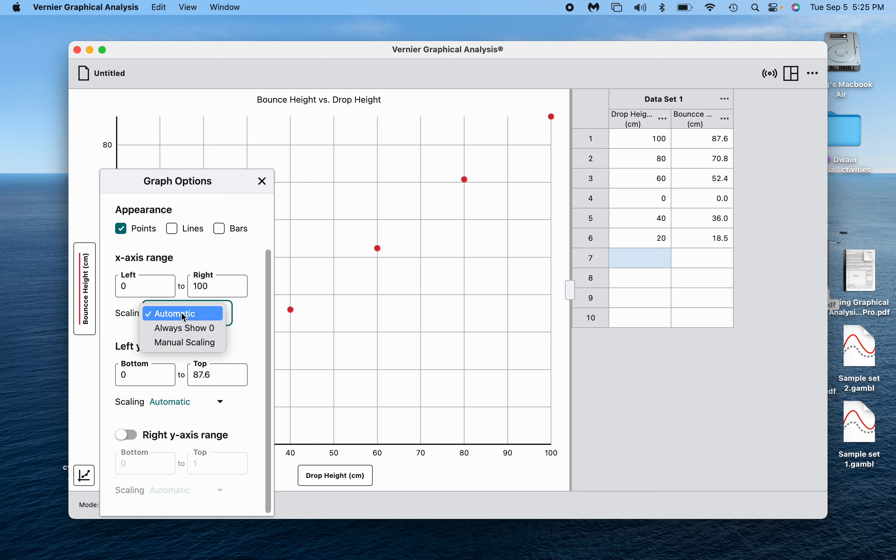
{"action": "left_click", "coordinate": [186, 327]}
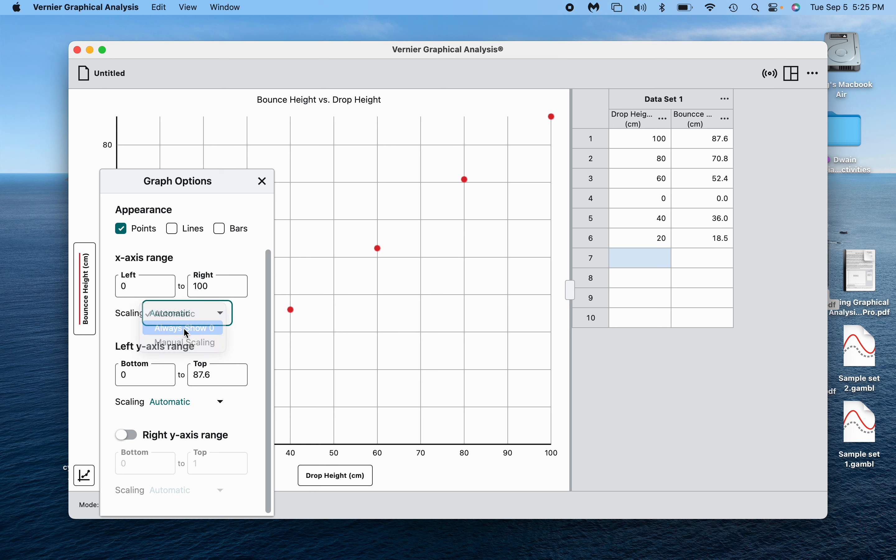
{"action": "left_click", "coordinate": [182, 402]}
{"action": "left_click", "coordinate": [185, 419]}
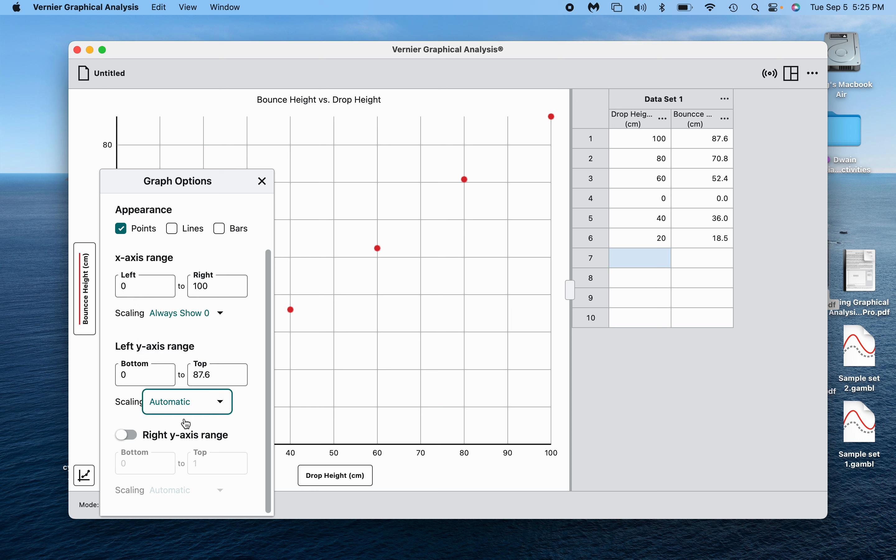
{"action": "left_click", "coordinate": [208, 379]}
{"action": "type", "text": "100"}
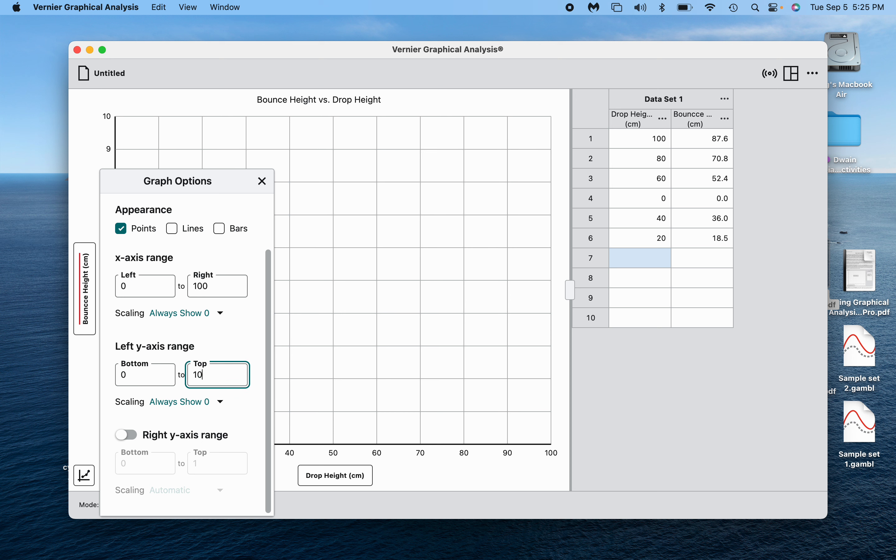
{"action": "left_click", "coordinate": [216, 294]}
{"action": "type", "text": "110"}
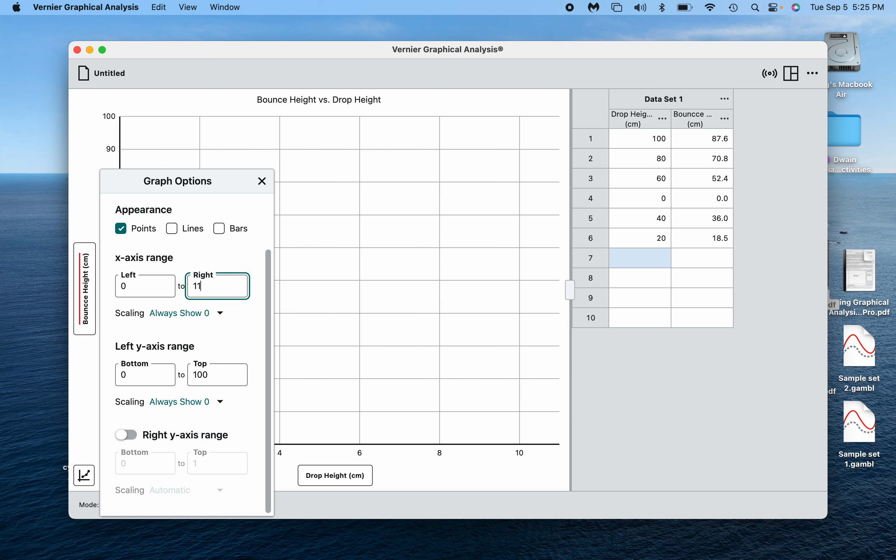
{"action": "key", "text": "Tab"}
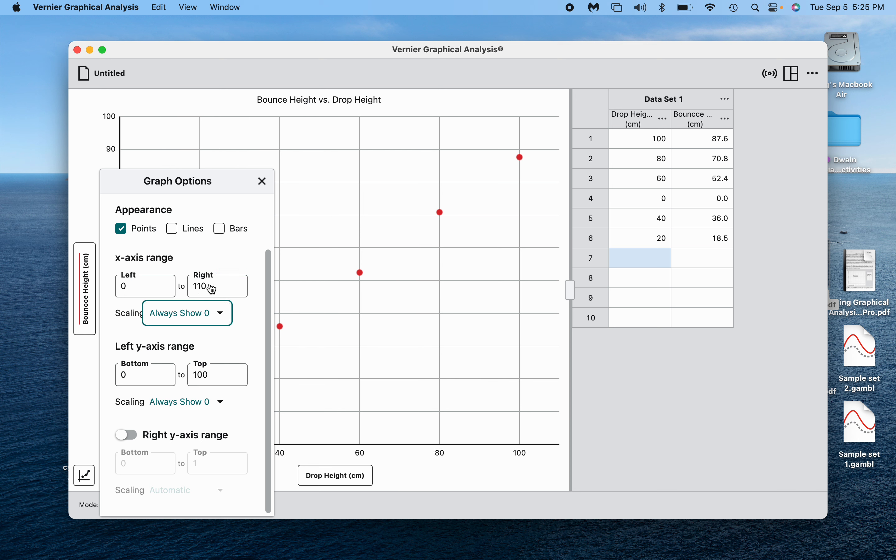
{"action": "double_click", "coordinate": [193, 288]}
{"action": "type", "text": "100"}
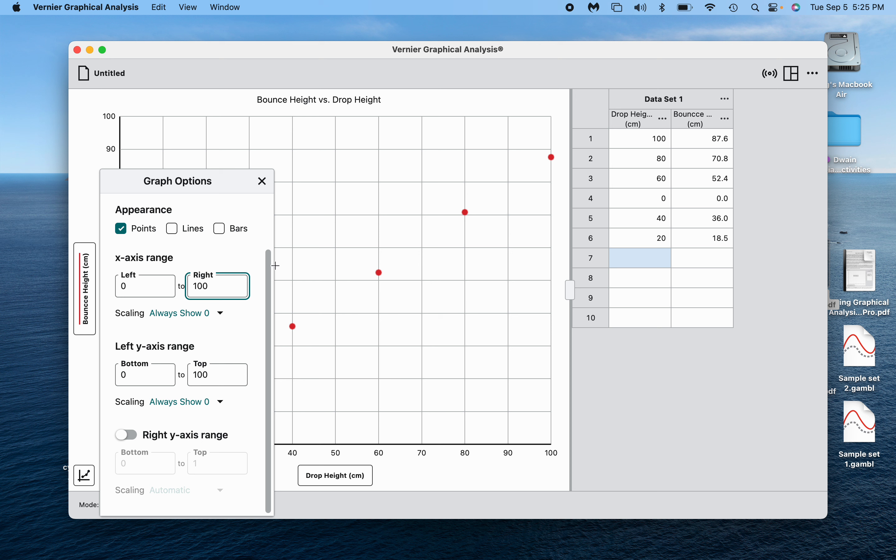
{"action": "left_click", "coordinate": [262, 182]}
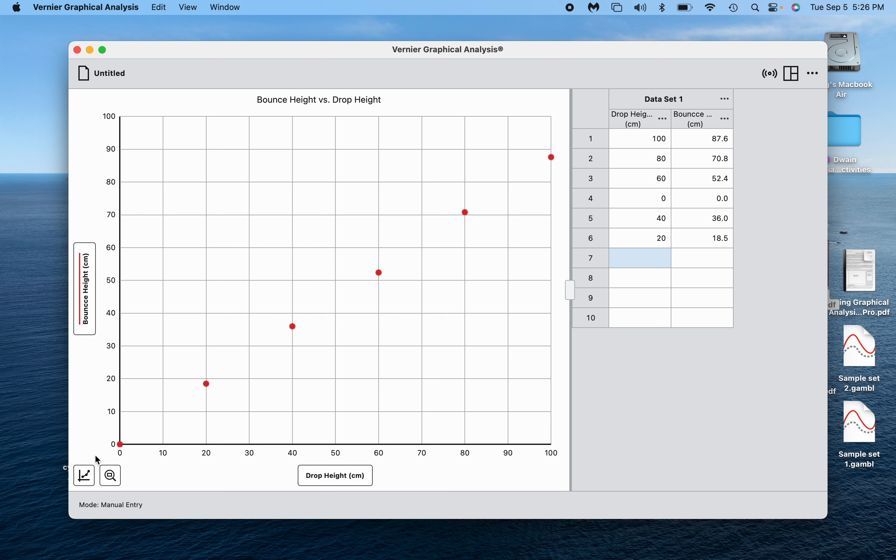
Apply a Linear curve fit to the data and move its results box to the upper left.
{"action": "left_click", "coordinate": [84, 476]}
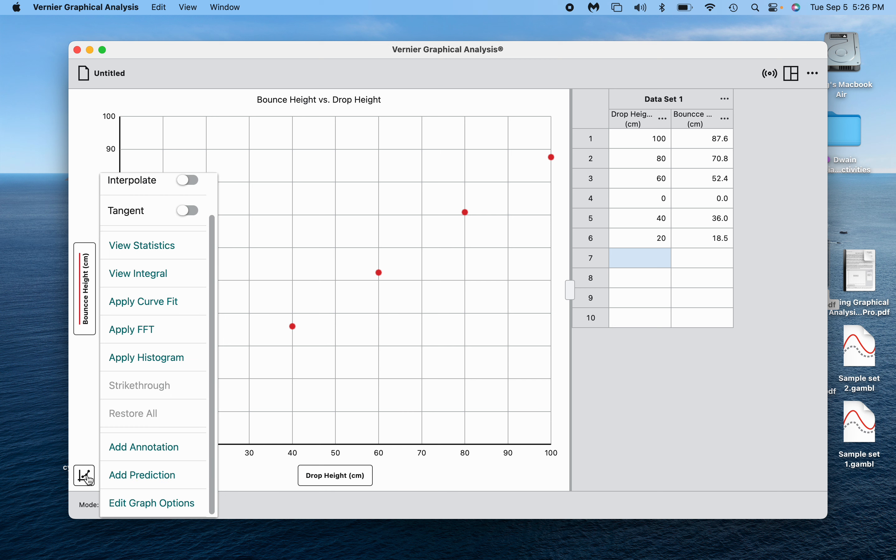
{"action": "left_click", "coordinate": [142, 306]}
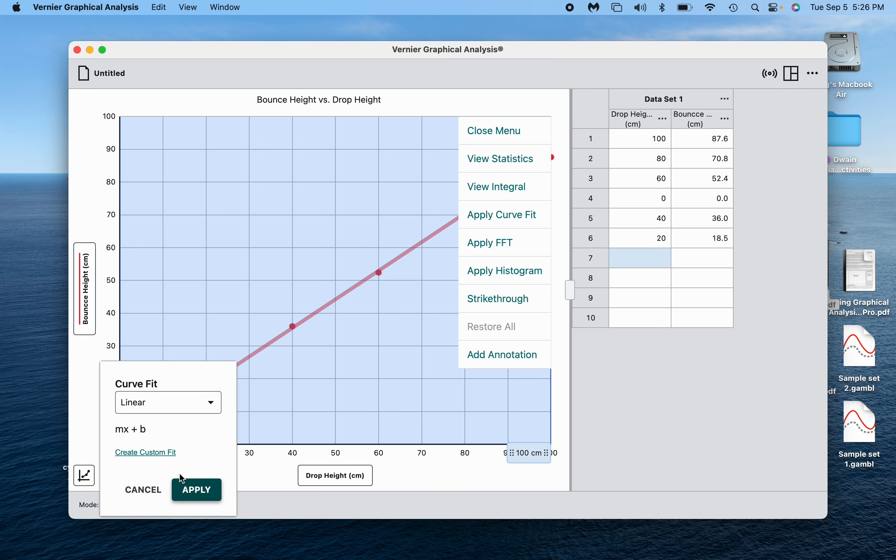
{"action": "left_click", "coordinate": [156, 403]}
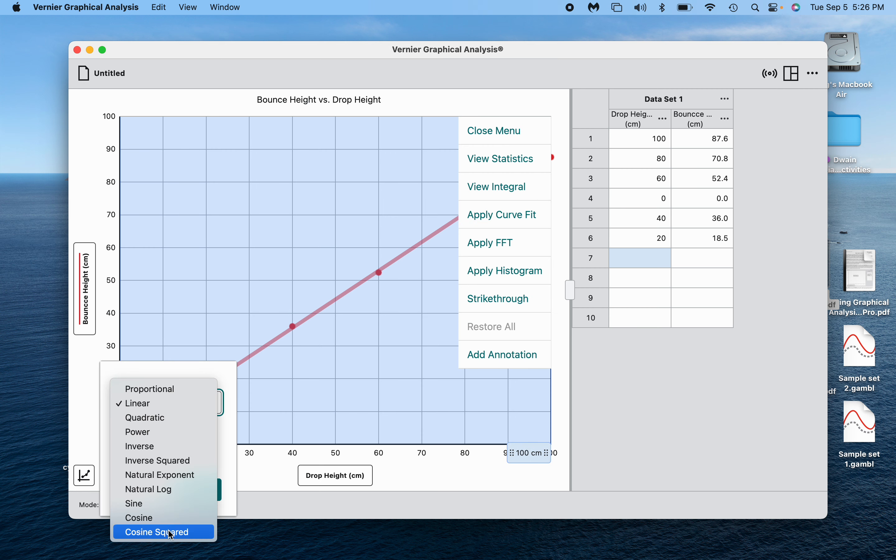
{"action": "left_click", "coordinate": [148, 405]}
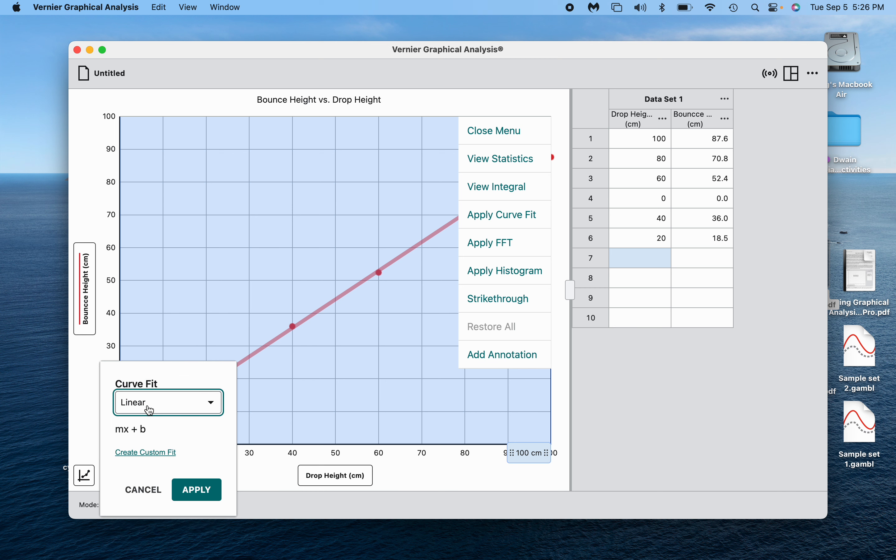
{"action": "left_click", "coordinate": [198, 491]}
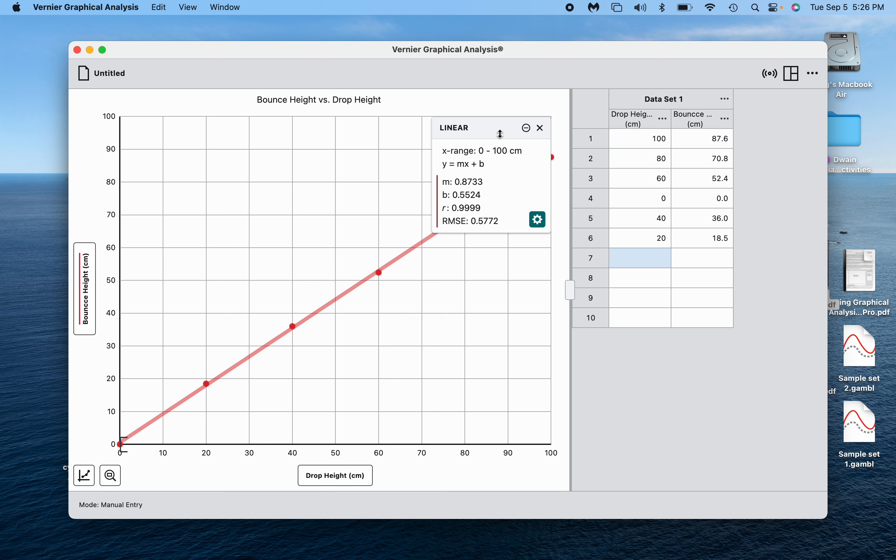
{"action": "left_click_drag", "start_coordinate": [490, 129], "coordinate": [246, 151]}
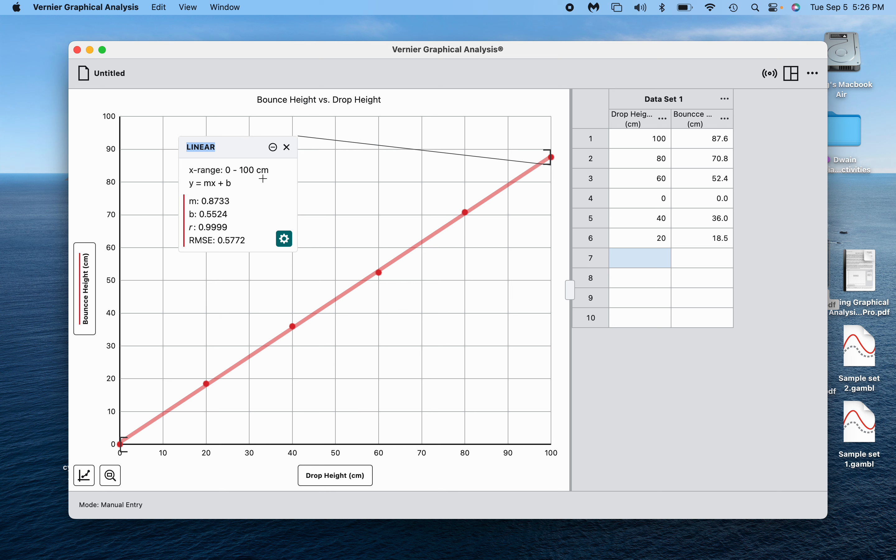
{"action": "left_click", "coordinate": [290, 241]}
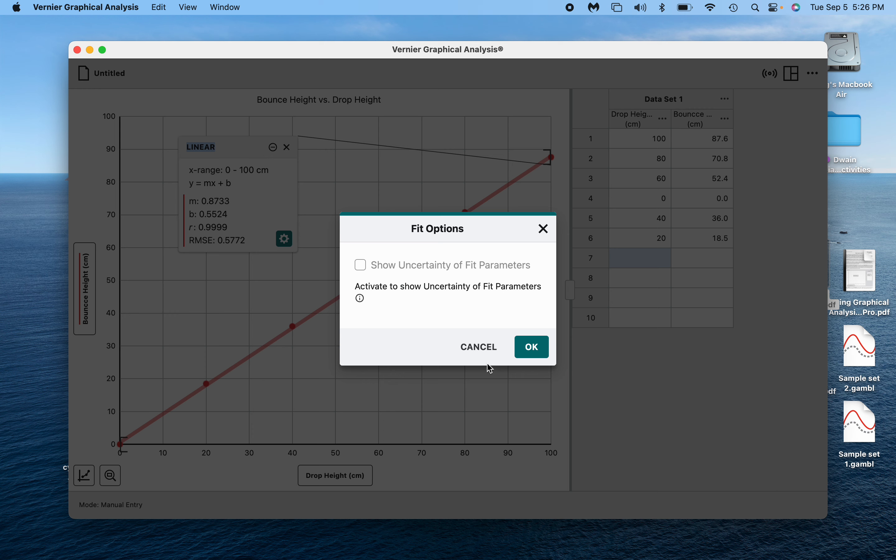
Cancel the Fit Options dialog without changes.
{"action": "left_click", "coordinate": [493, 356]}
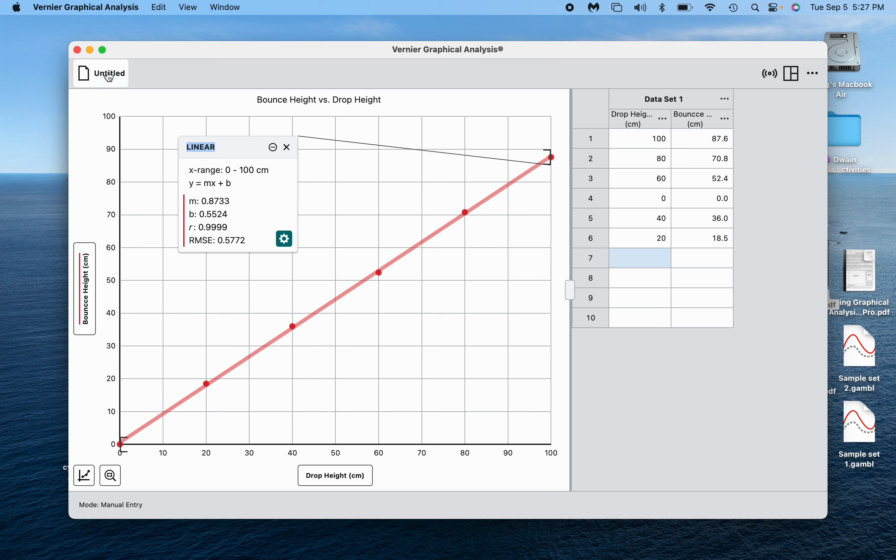
Save the bounce experiment to the Documents folder.
{"action": "left_click", "coordinate": [83, 71]}
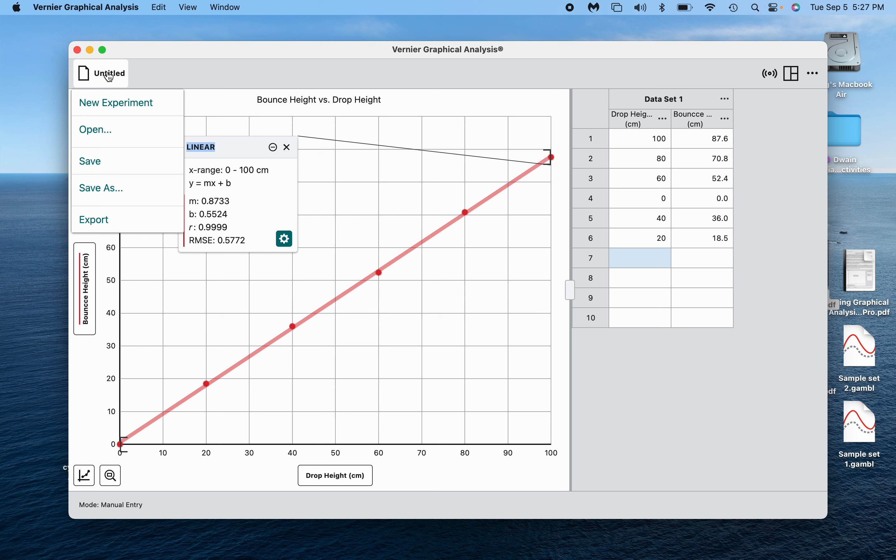
{"action": "left_click", "coordinate": [109, 189]}
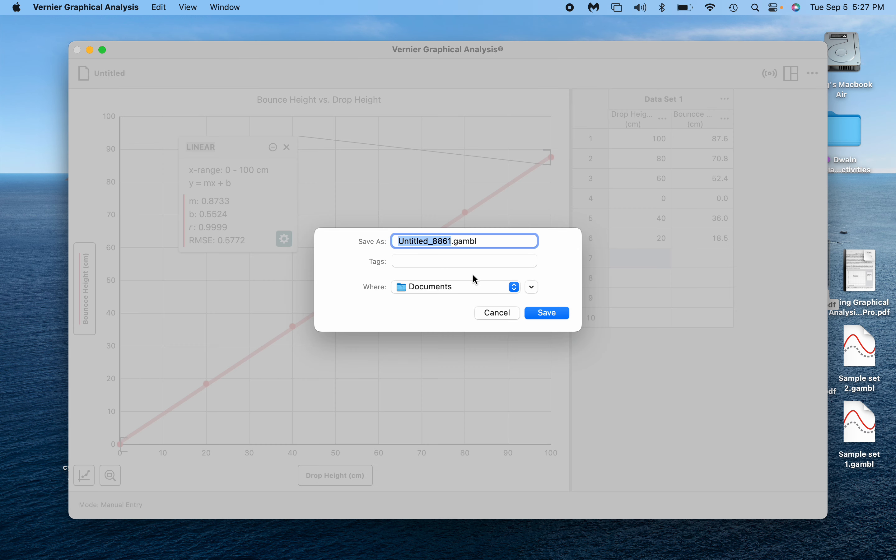
{"action": "left_click", "coordinate": [473, 285]}
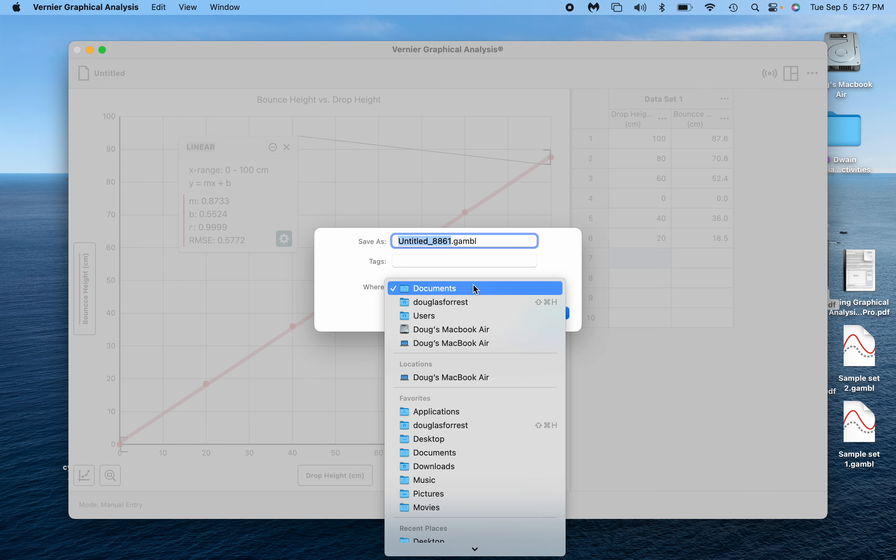
{"action": "scroll", "coordinate": [475, 288], "scroll_direction": "down", "scroll_amount": 3}
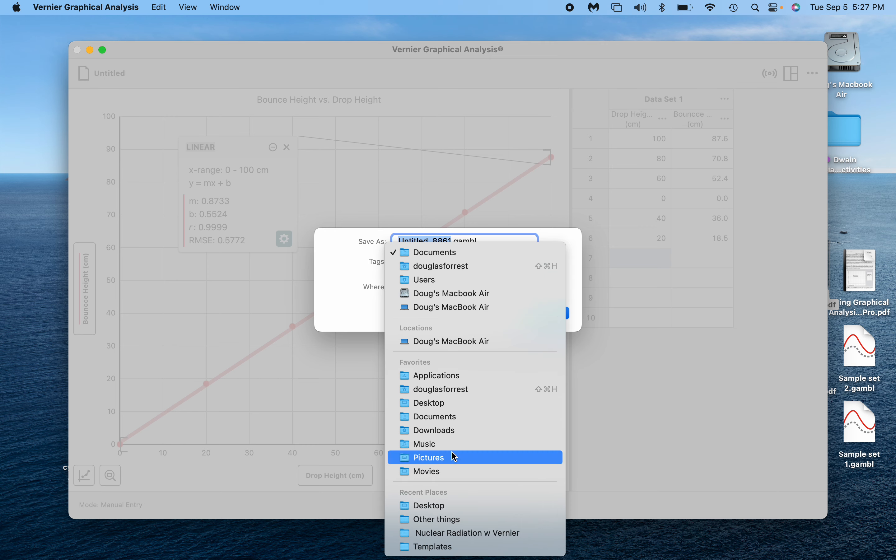
{"action": "left_click", "coordinate": [445, 251]}
{"action": "key", "text": "Return"}
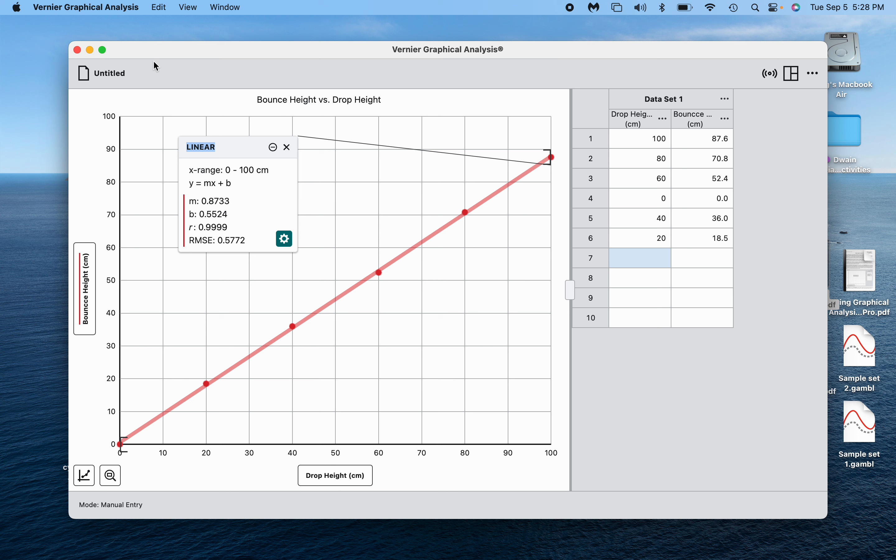
Start a new experiment, discarding unsaved changes.
{"action": "left_click", "coordinate": [105, 74]}
{"action": "left_click", "coordinate": [108, 112]}
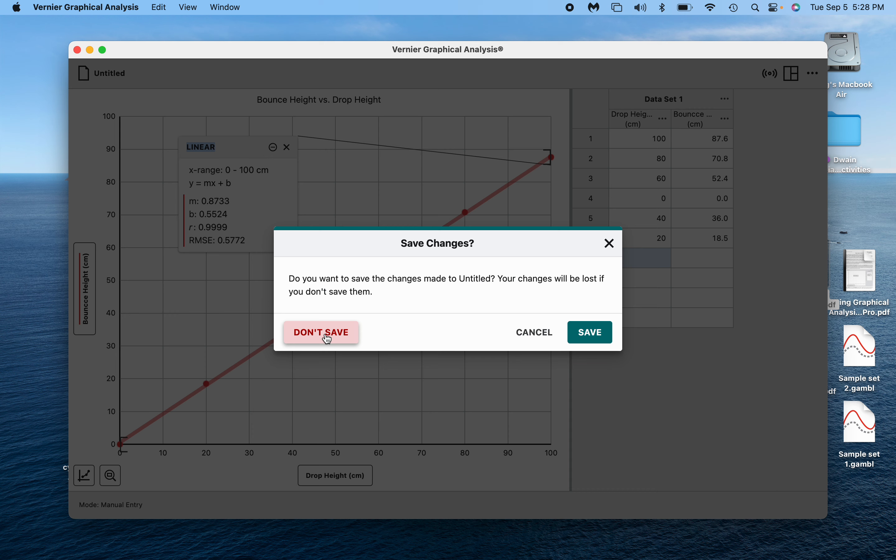
{"action": "left_click", "coordinate": [327, 339]}
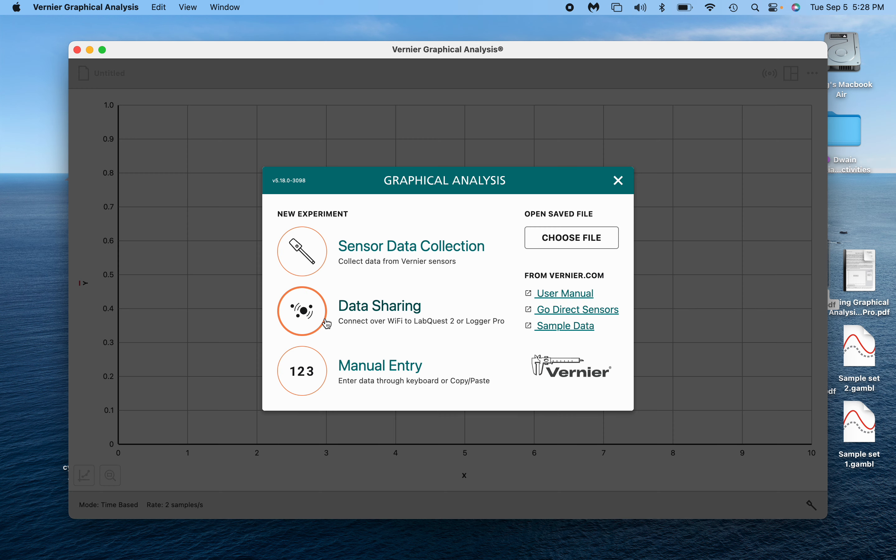
Start a manual-entry experiment and review sample set #2 in the Graphing Practice PDF.
{"action": "left_click", "coordinate": [306, 377]}
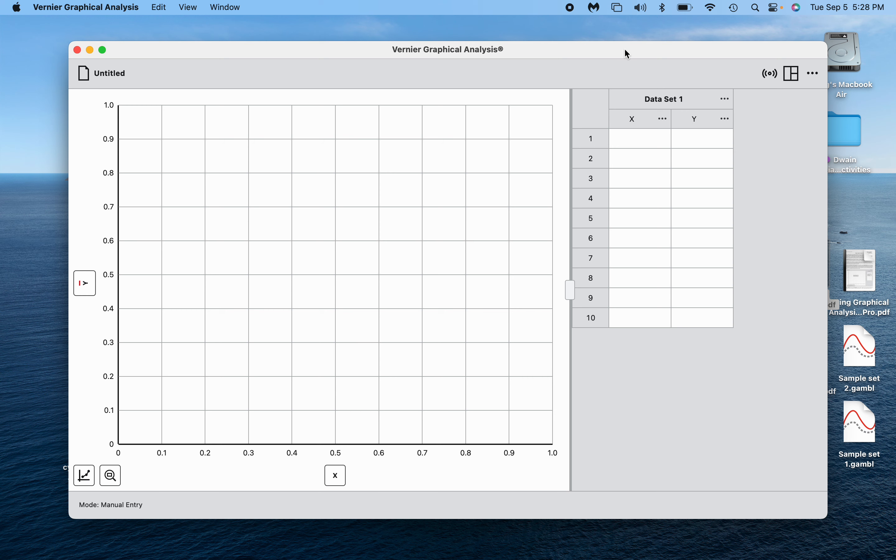
{"action": "left_click_drag", "start_coordinate": [625, 48], "coordinate": [529, 44]}
{"action": "mouse_move", "coordinate": [811, 255]}
{"action": "mouse_move", "coordinate": [812, 357]}
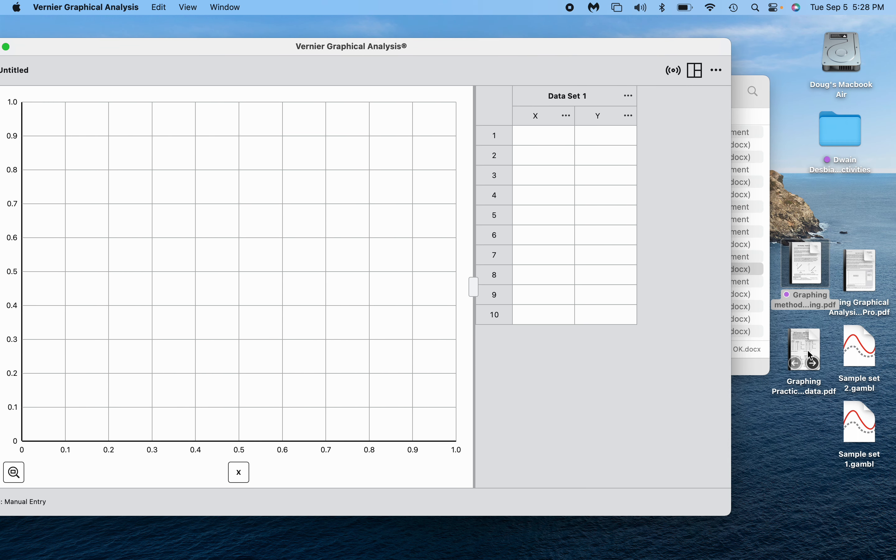
{"action": "double_click", "coordinate": [812, 357]}
{"action": "scroll", "coordinate": [632, 276], "scroll_direction": "down", "scroll_amount": 5}
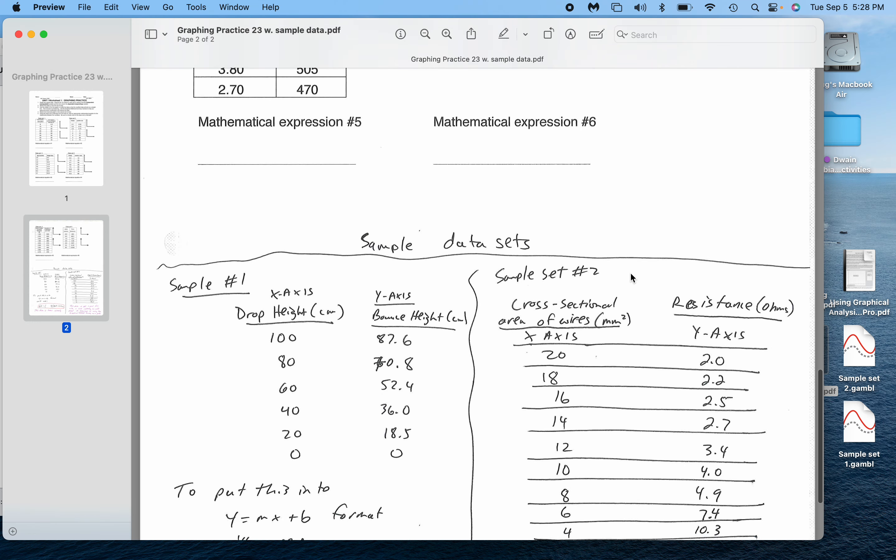
{"action": "scroll", "coordinate": [631, 272], "scroll_direction": "down", "scroll_amount": 4}
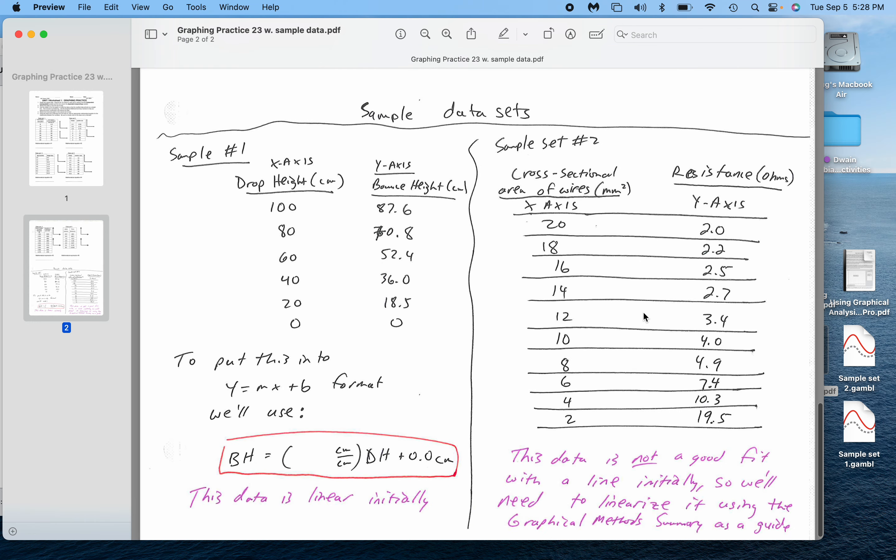
{"action": "key", "text": "super+w"}
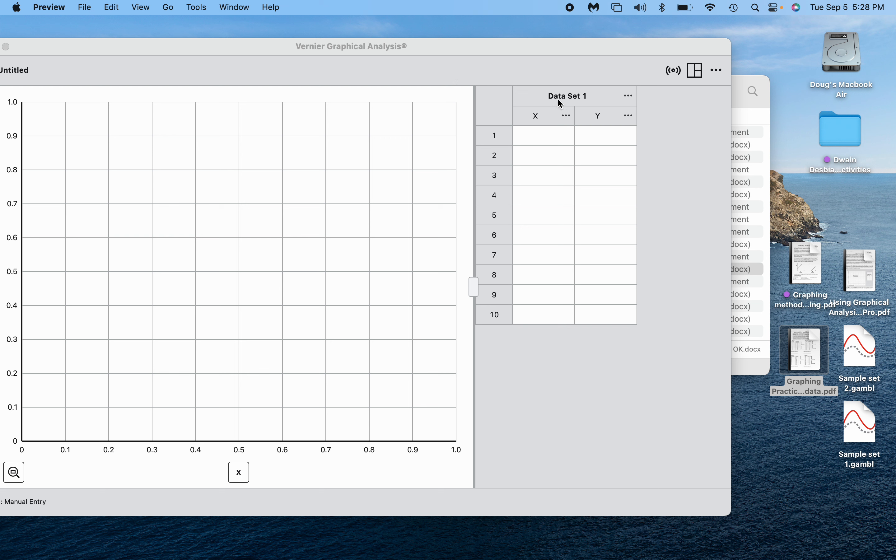
Set the X column to Cross sectional area in mm^2 with 0 decimal places.
{"action": "left_click", "coordinate": [561, 115]}
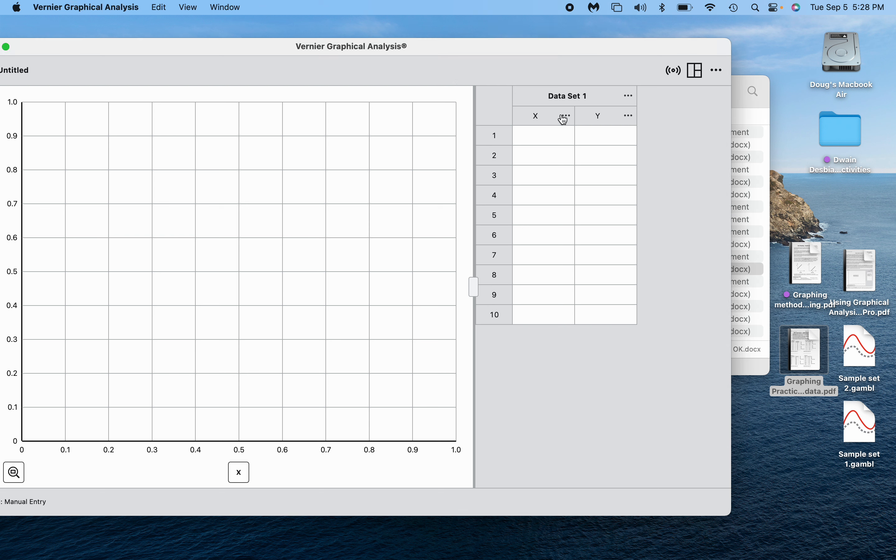
{"action": "left_click", "coordinate": [567, 118]}
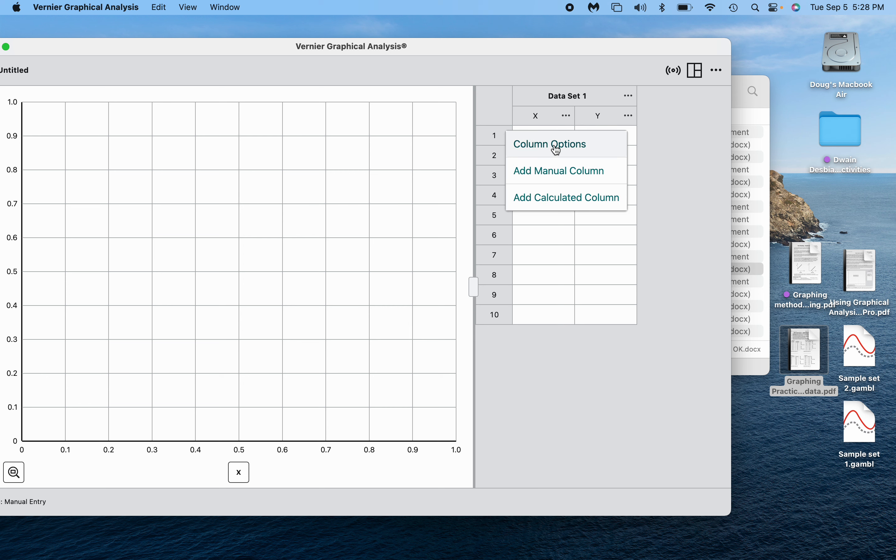
{"action": "left_click", "coordinate": [552, 145]}
{"action": "double_click", "coordinate": [281, 202]}
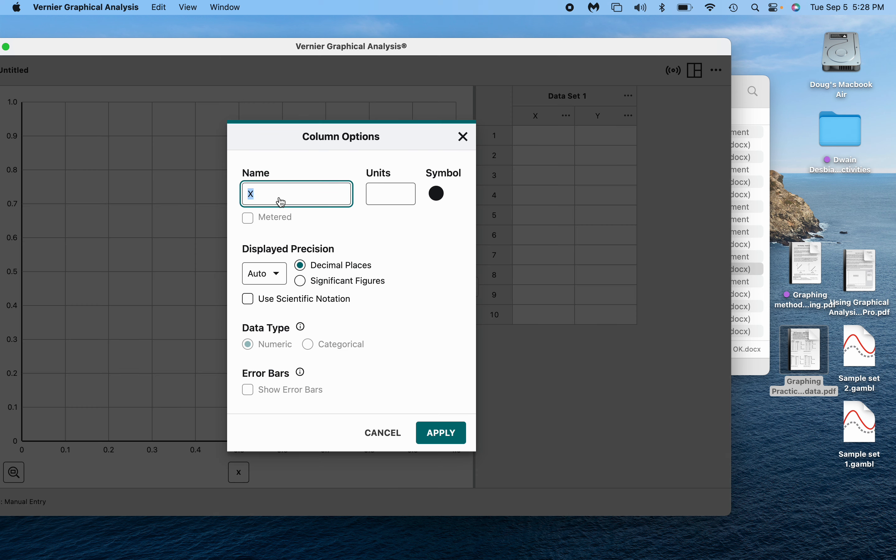
{"action": "type", "text": "Cross sectional area"}
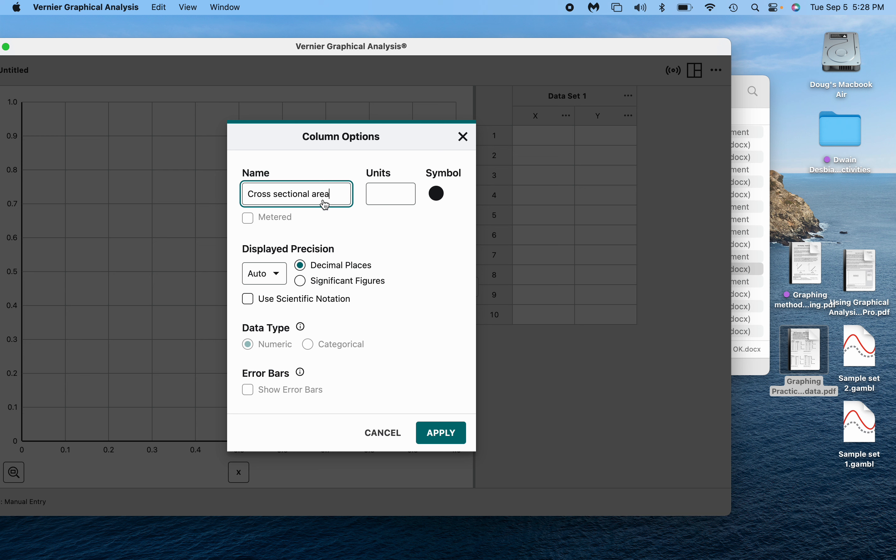
{"action": "left_click", "coordinate": [380, 203]}
{"action": "type", "text": "mm"}
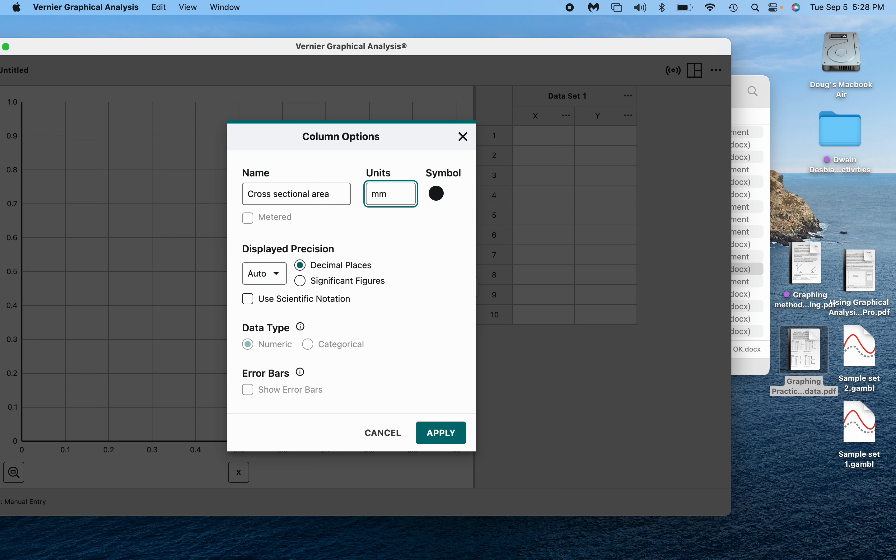
{"action": "type", "text": "^2"}
{"action": "left_click", "coordinate": [283, 279]}
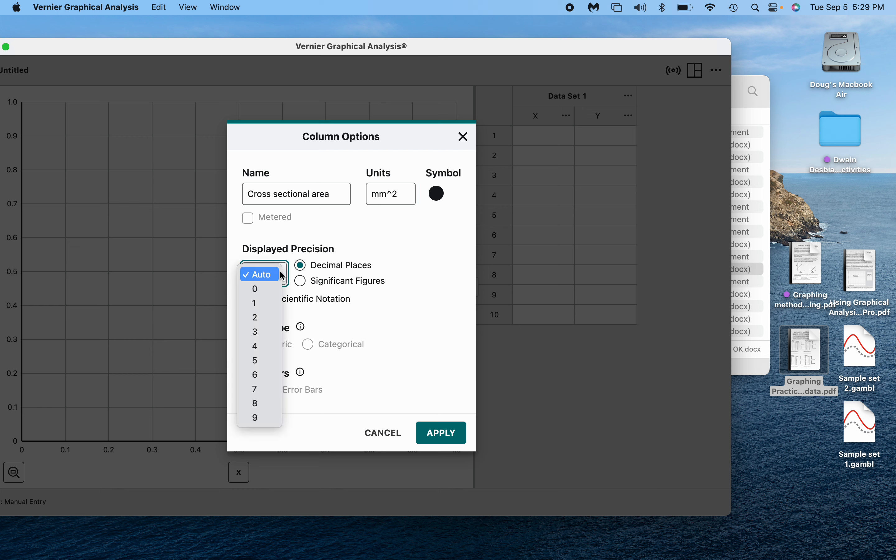
{"action": "left_click", "coordinate": [261, 290]}
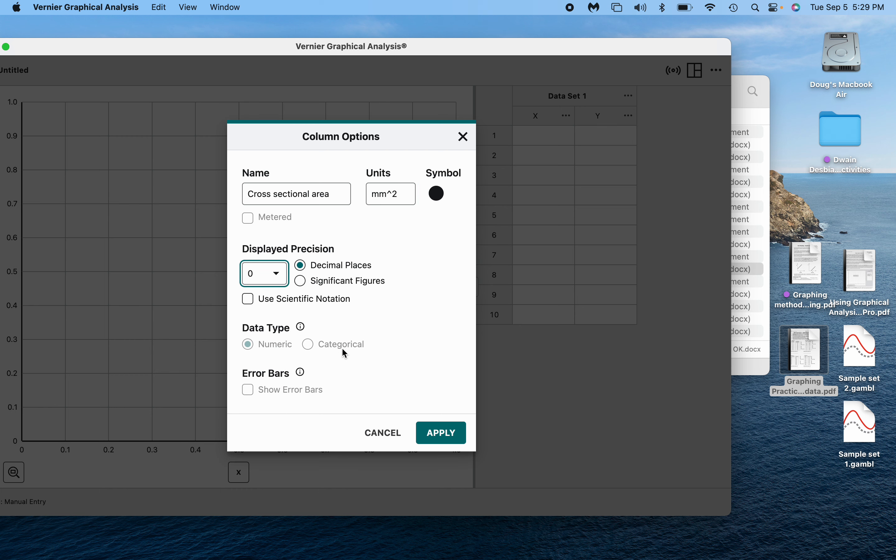
{"action": "left_click", "coordinate": [443, 436]}
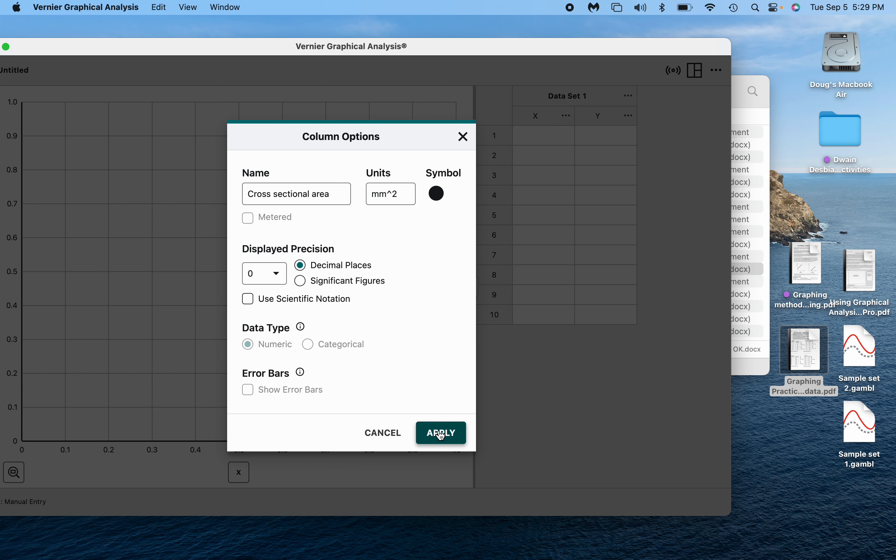
Set the Y column to Resistance in Ohms with 1 decimal place.
{"action": "left_click", "coordinate": [630, 117]}
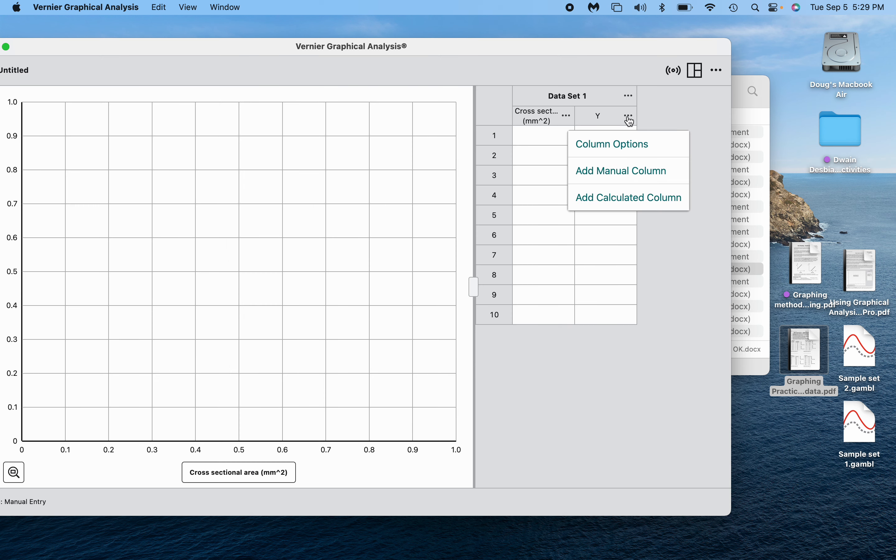
{"action": "left_click", "coordinate": [626, 153]}
{"action": "double_click", "coordinate": [265, 198]}
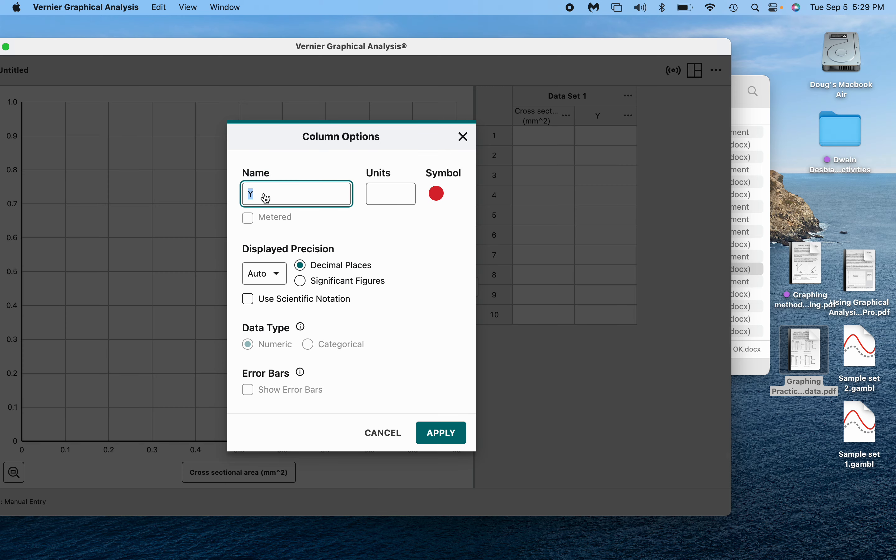
{"action": "type", "text": "Resistance"}
{"action": "key", "text": "Tab"}
{"action": "type", "text": "Ohms"}
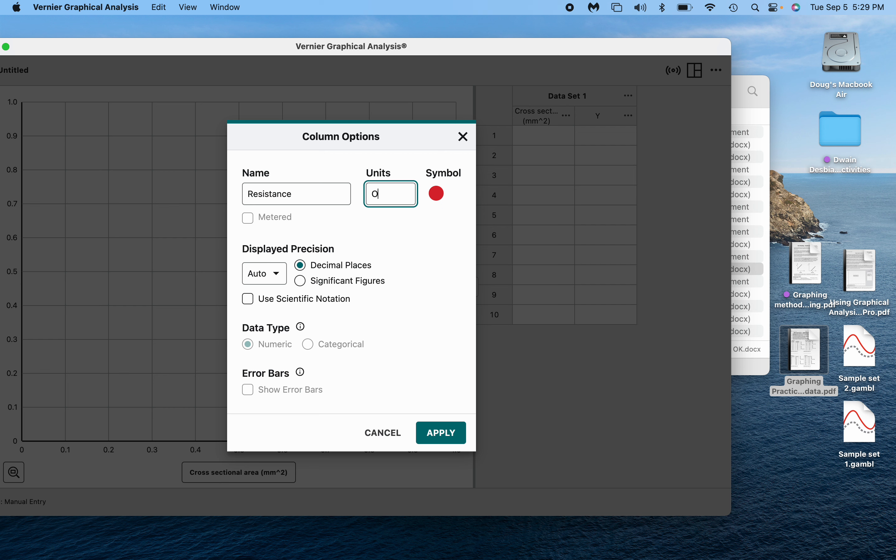
{"action": "left_click", "coordinate": [276, 279]}
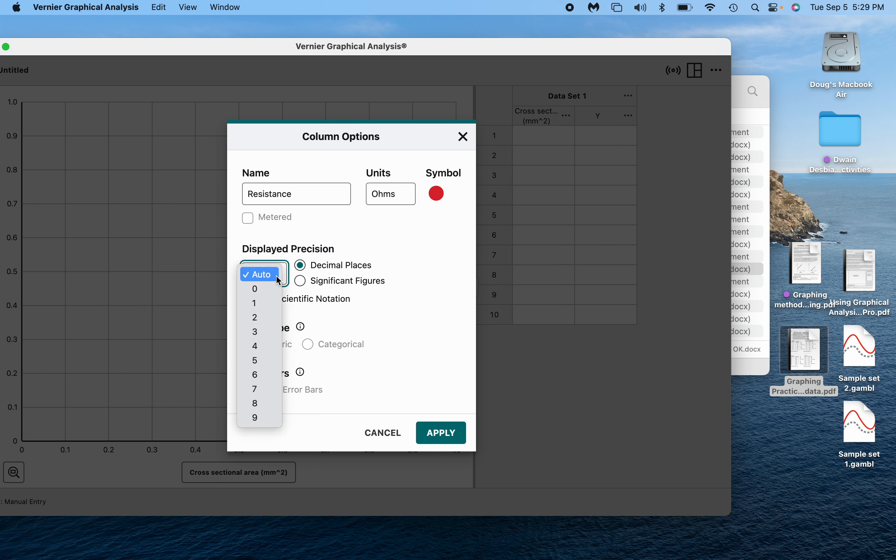
{"action": "left_click", "coordinate": [272, 309]}
{"action": "left_click", "coordinate": [442, 434]}
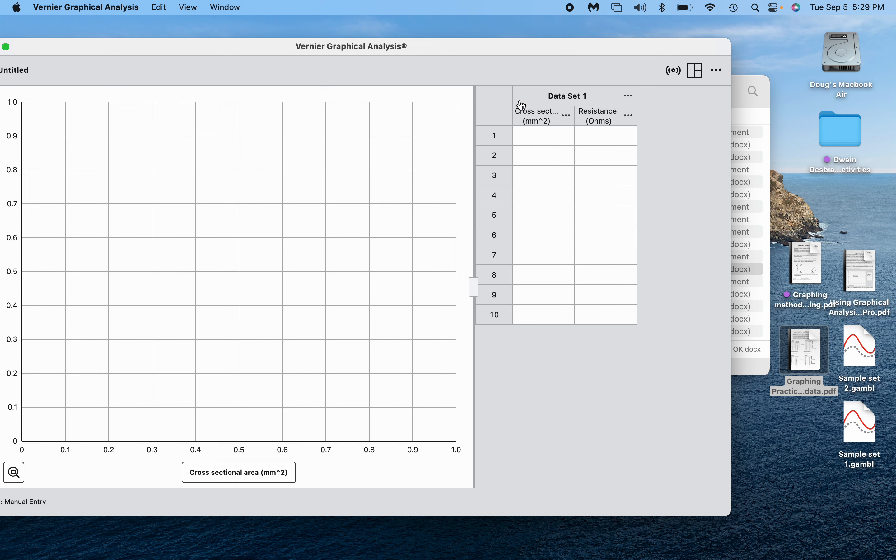
Enter areas 20, 18, 16 mm^2 with resistances 2.0, 2.2, 2.5 Ohms in rows 1–3.
{"action": "left_click", "coordinate": [529, 147]}
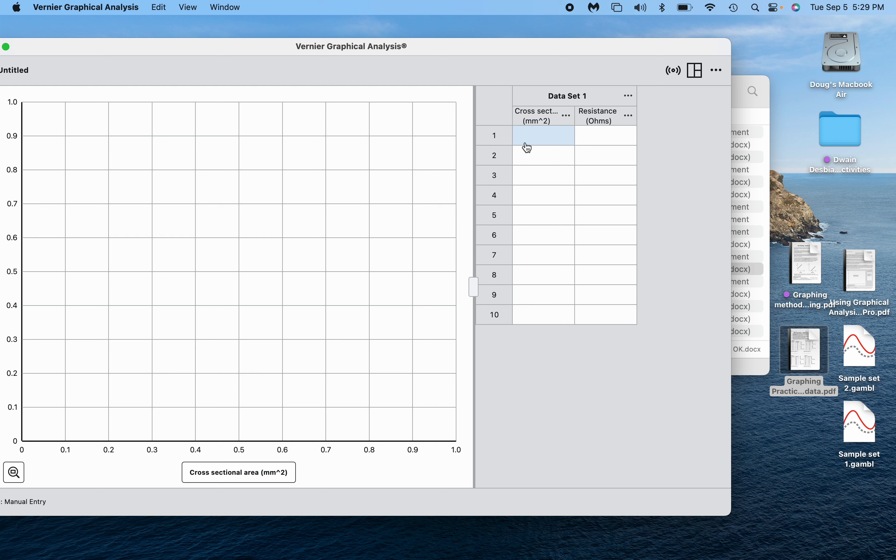
{"action": "type", "text": "20"}
{"action": "key", "text": "Tab"}
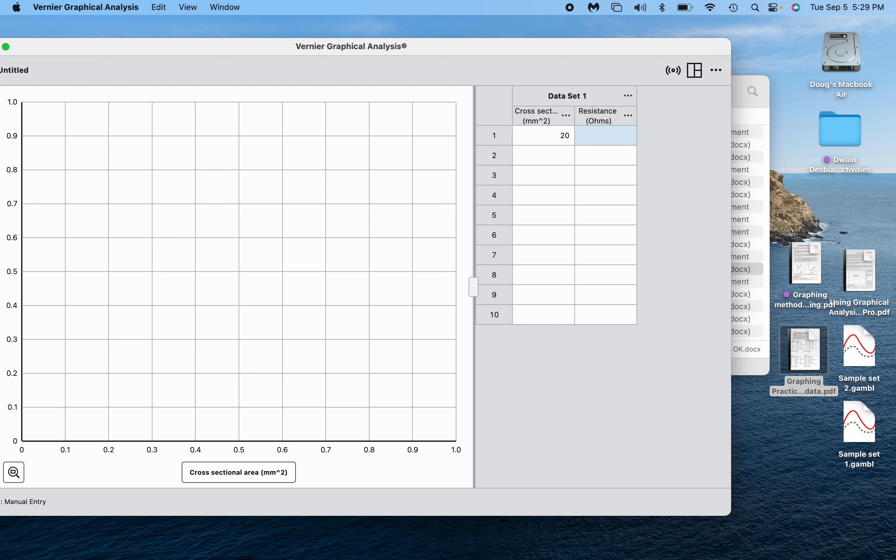
{"action": "type", "text": "2.0"}
{"action": "key", "text": "Return"}
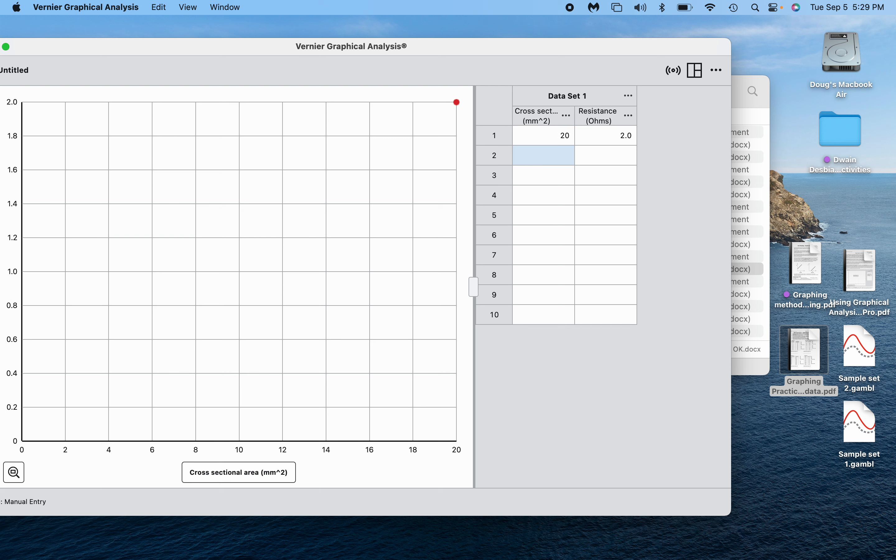
{"action": "type", "text": "18"}
{"action": "key", "text": "Tab"}
{"action": "type", "text": "2.2"}
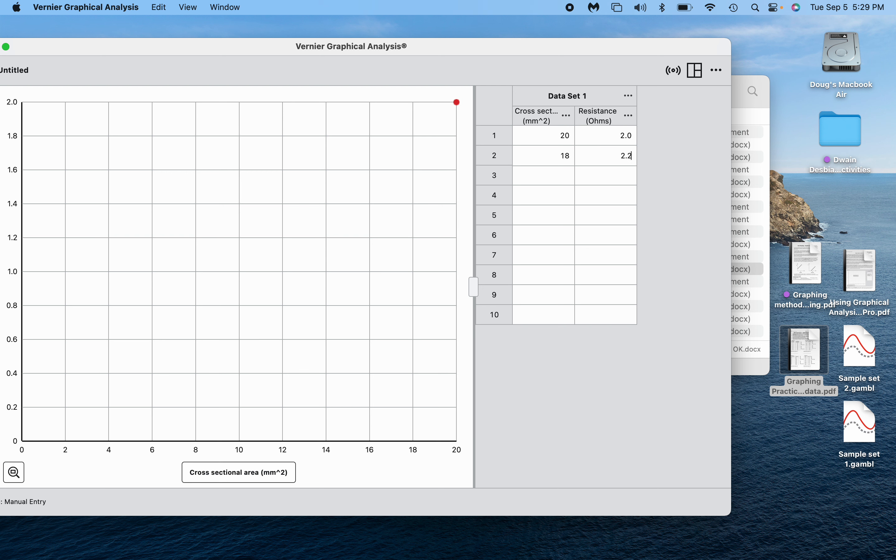
{"action": "key", "text": "Return"}
{"action": "type", "text": "1"}
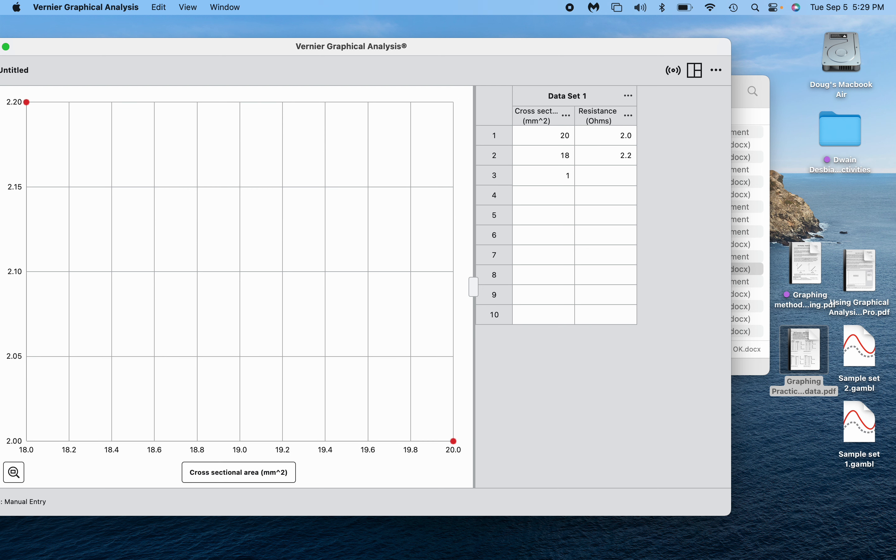
{"action": "type", "text": "6"}
{"action": "key", "text": "Tab"}
{"action": "type", "text": "2.5"}
{"action": "key", "text": "Return"}
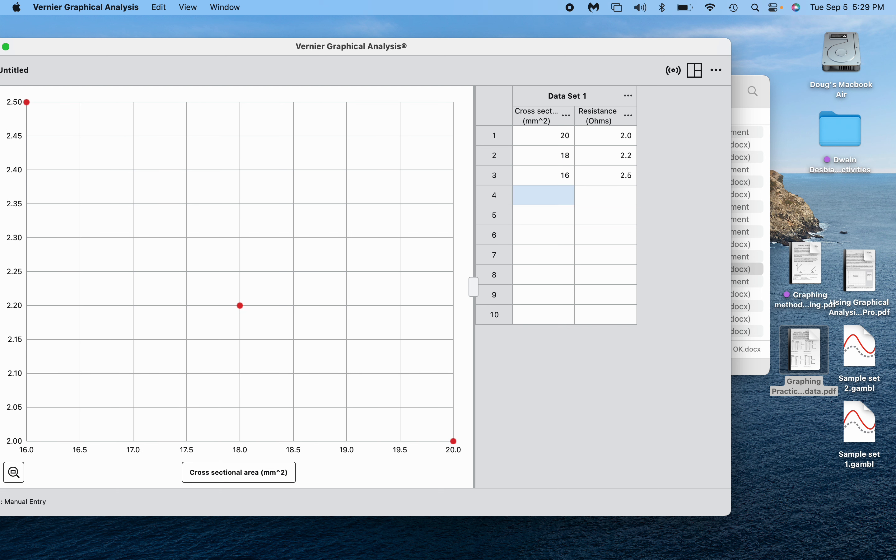
Enter areas 14, 12, 10, 8 mm^2 with resistances 2.7, 3.4, 4.0, 4.9 Ohms in rows 4–7.
{"action": "type", "text": "14"}
{"action": "key", "text": "Tab"}
{"action": "type", "text": "2"}
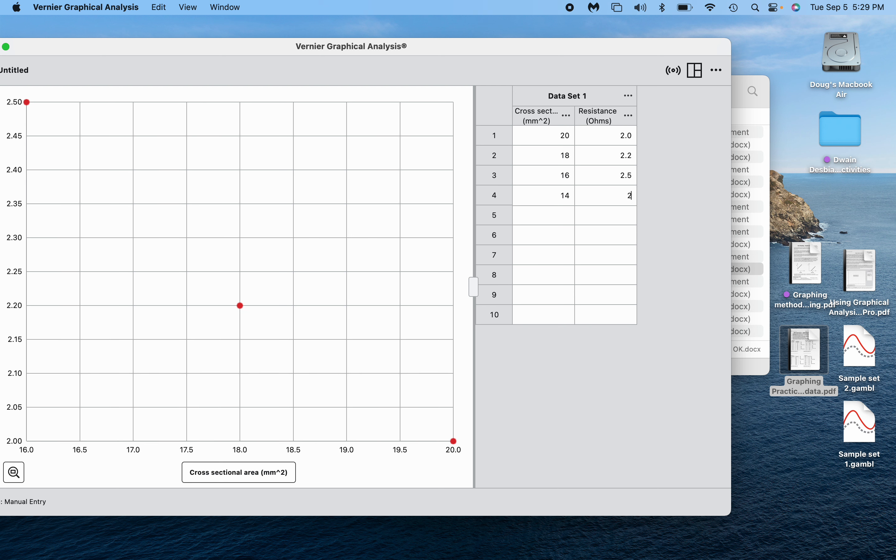
{"action": "type", "text": ".7"}
{"action": "key", "text": "Return"}
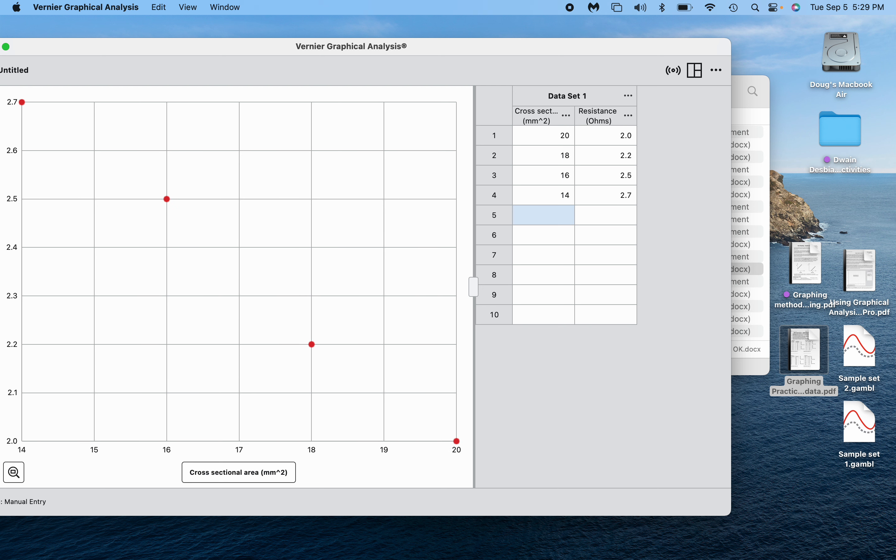
{"action": "type", "text": "12"}
{"action": "key", "text": "Tab"}
{"action": "type", "text": "3.4"}
{"action": "key", "text": "Return"}
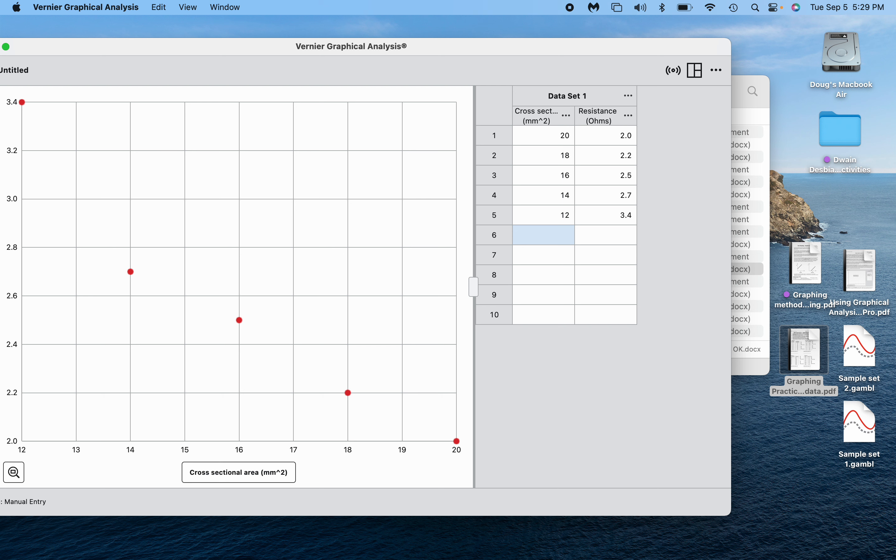
{"action": "type", "text": "10"}
{"action": "key", "text": "Tab"}
{"action": "type", "text": "4.0"}
{"action": "key", "text": "Return"}
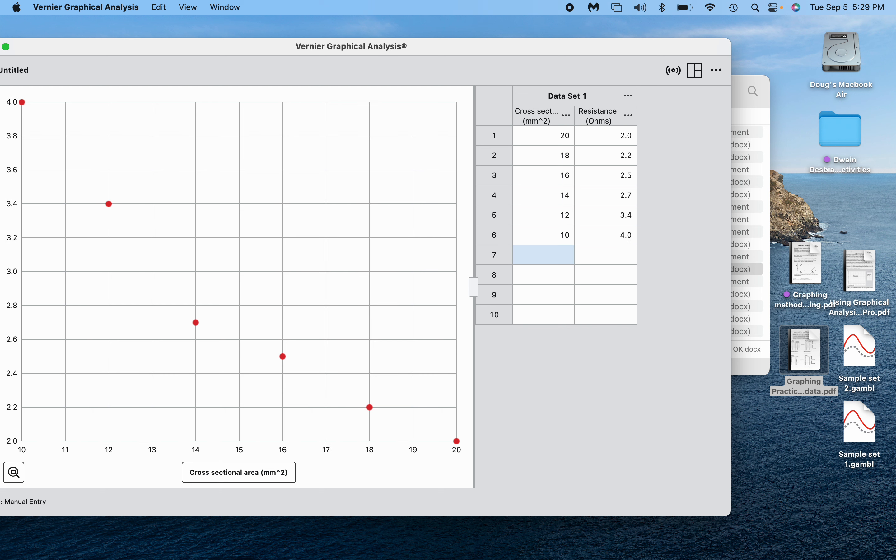
{"action": "type", "text": "8"}
{"action": "key", "text": "Tab"}
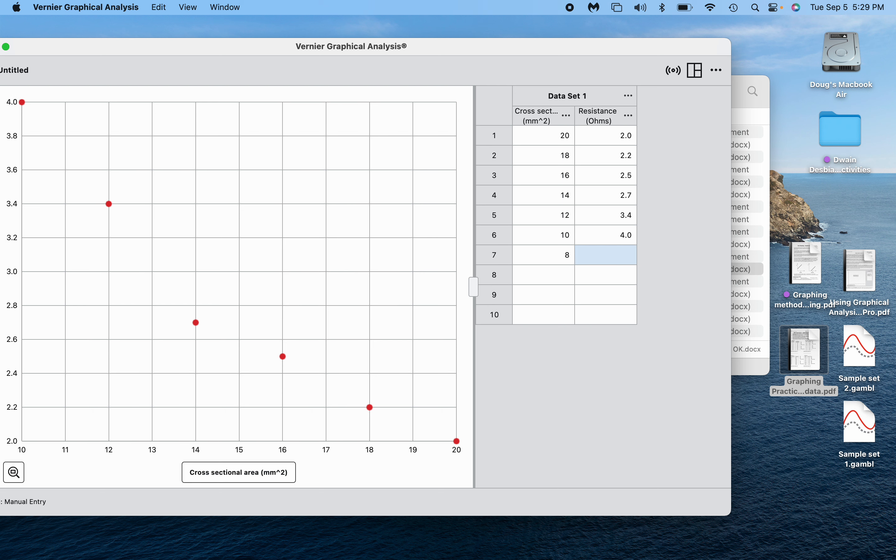
{"action": "type", "text": "4.9"}
{"action": "key", "text": "Return"}
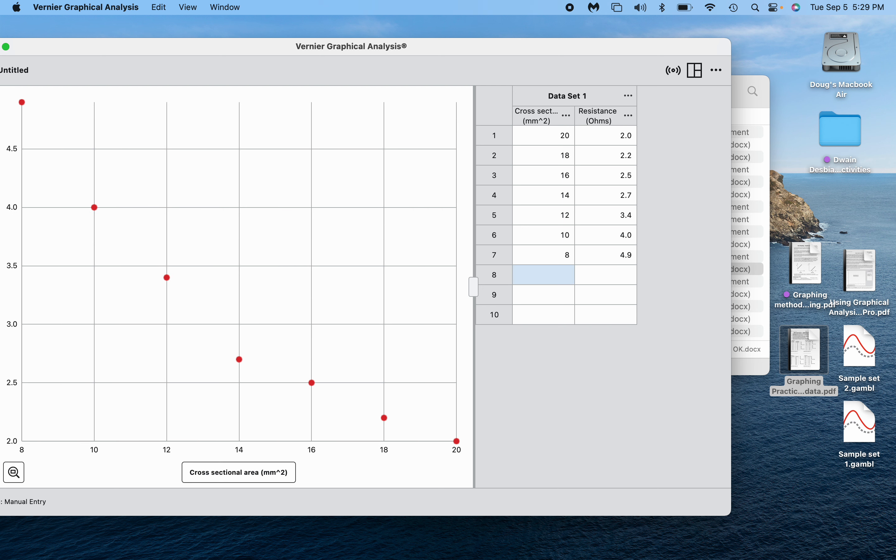
Enter areas 6, 4, 2 mm^2 with resistances 7.4, 10.3, 19.5 Ohms in rows 8–10.
{"action": "type", "text": "6"}
{"action": "key", "text": "Tab"}
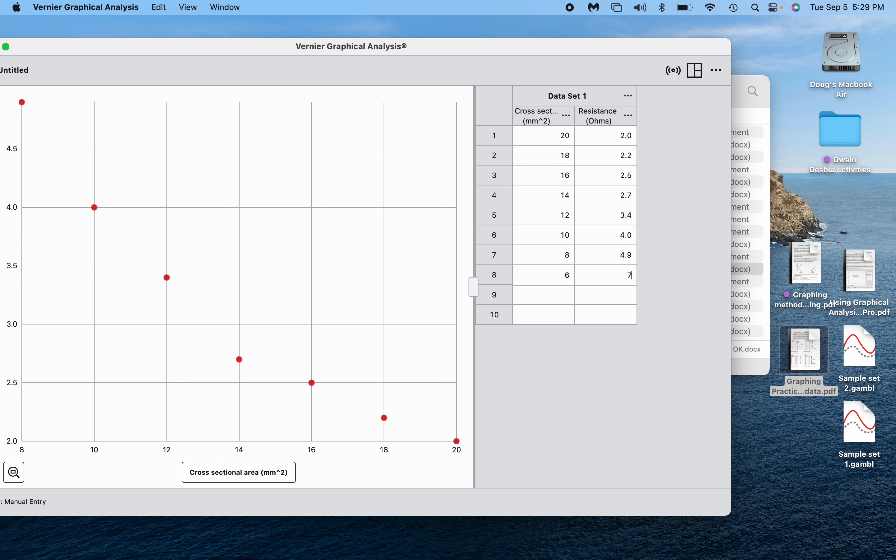
{"action": "type", "text": "7.4"}
{"action": "key", "text": "Return"}
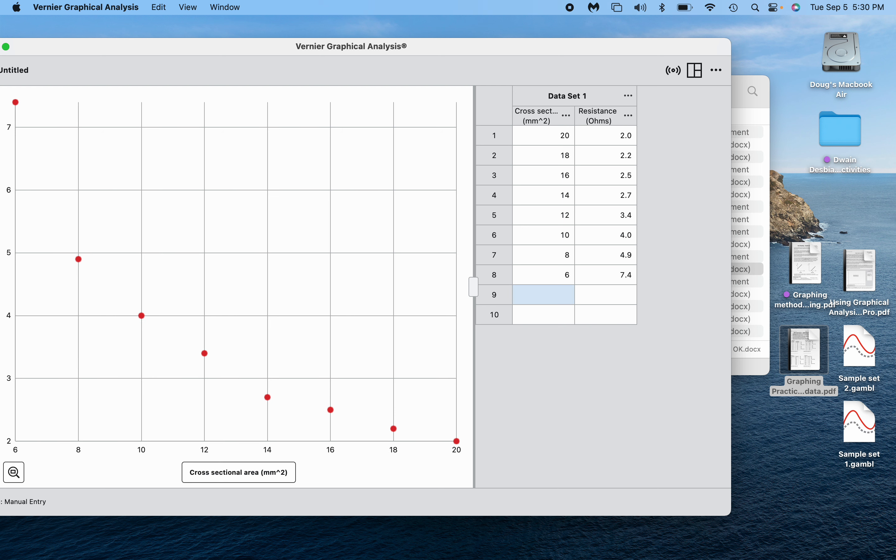
{"action": "type", "text": "4"}
{"action": "key", "text": "Tab"}
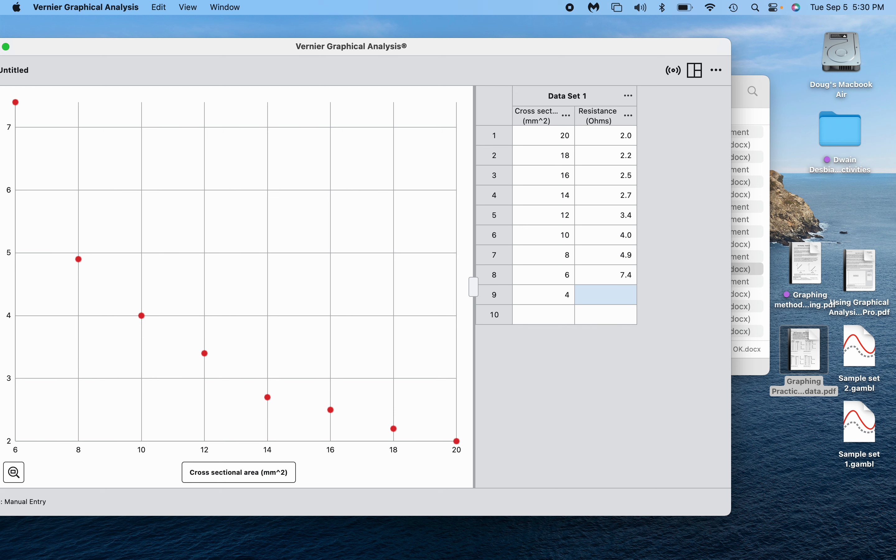
{"action": "type", "text": "10."}
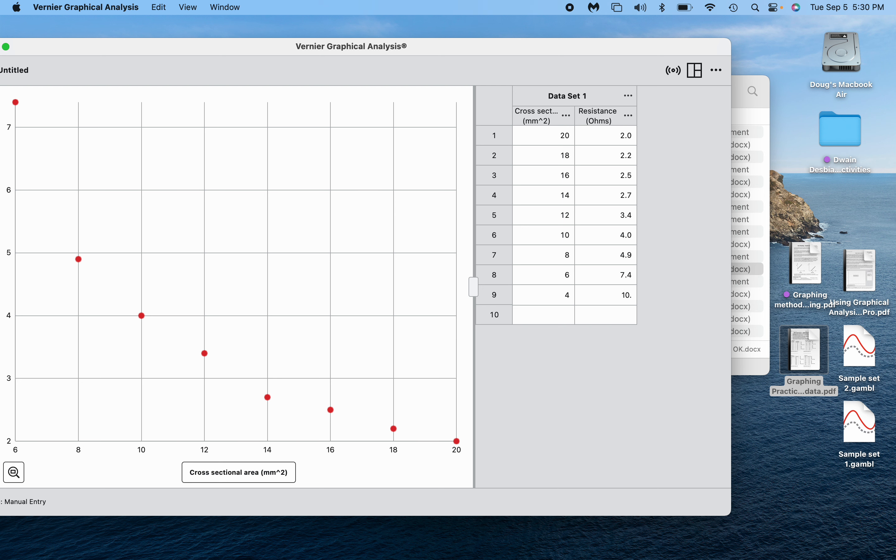
{"action": "type", "text": "3"}
{"action": "key", "text": "Return"}
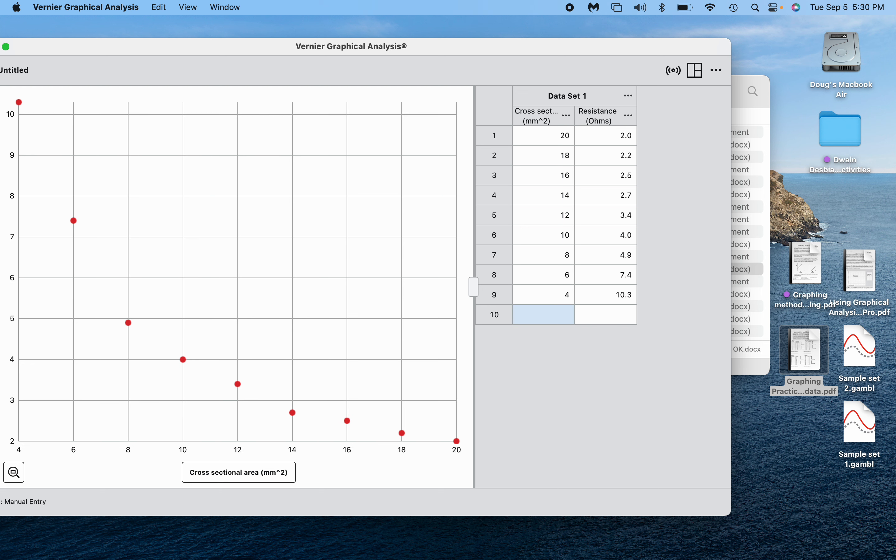
{"action": "type", "text": "2"}
{"action": "key", "text": "Tab"}
{"action": "type", "text": "19.5"}
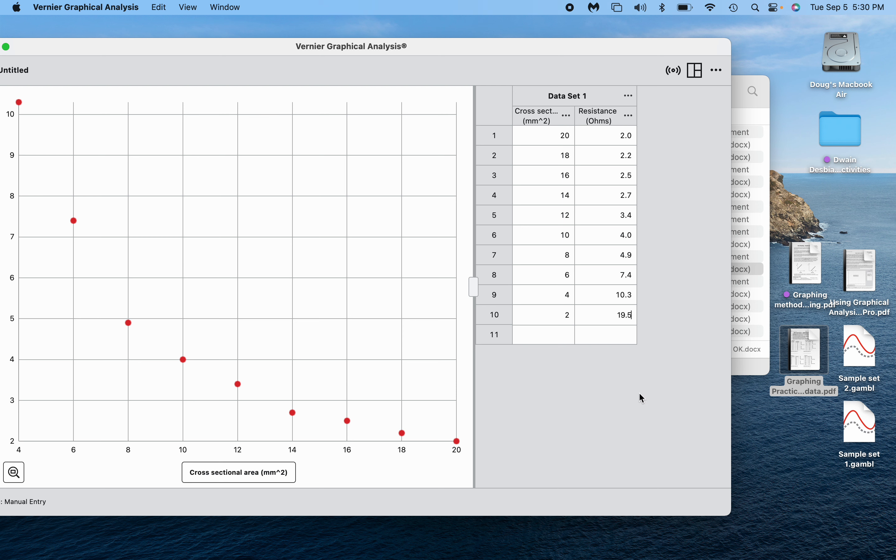
{"action": "key", "text": "Return"}
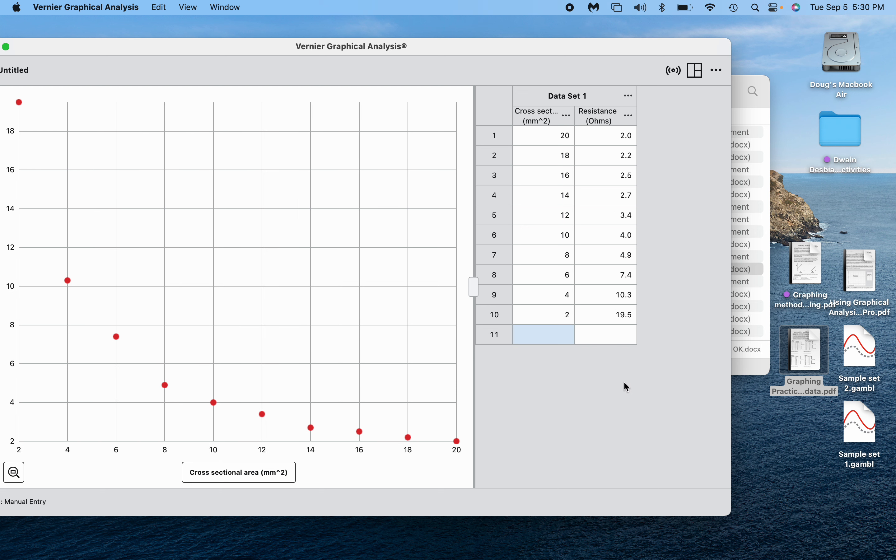
Correct row 4's resistance from the mistaken 27.0 back to 2.7 Ohms.
{"action": "left_click", "coordinate": [618, 200]}
{"action": "type", "text": "27"}
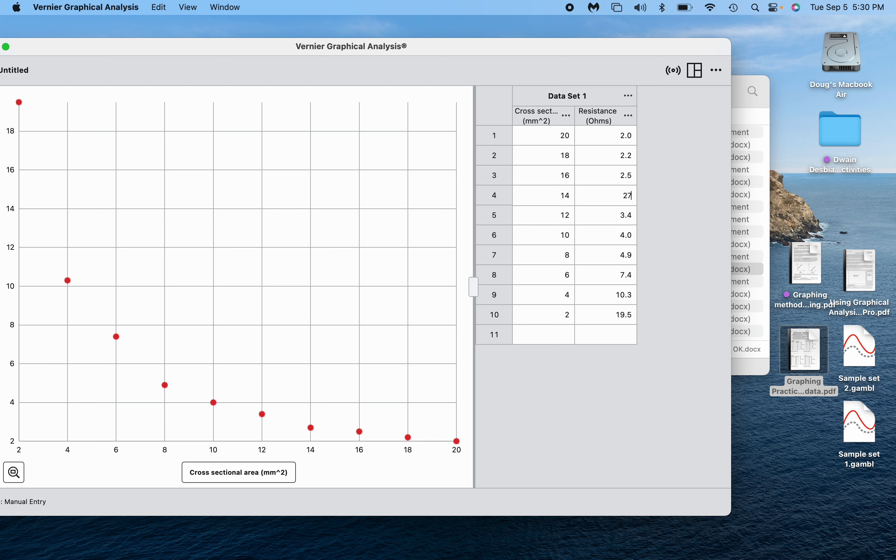
{"action": "key", "text": "Return"}
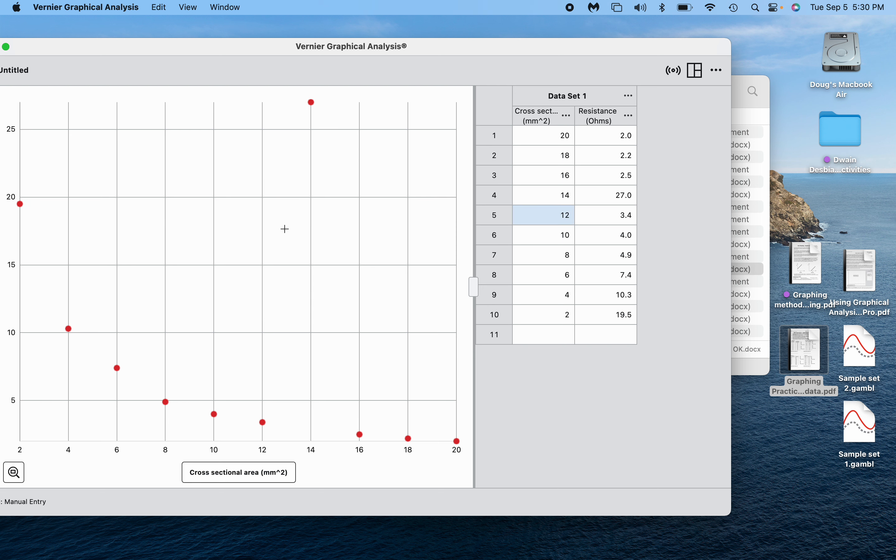
{"action": "left_click", "coordinate": [625, 203]}
{"action": "type", "text": "2.7"}
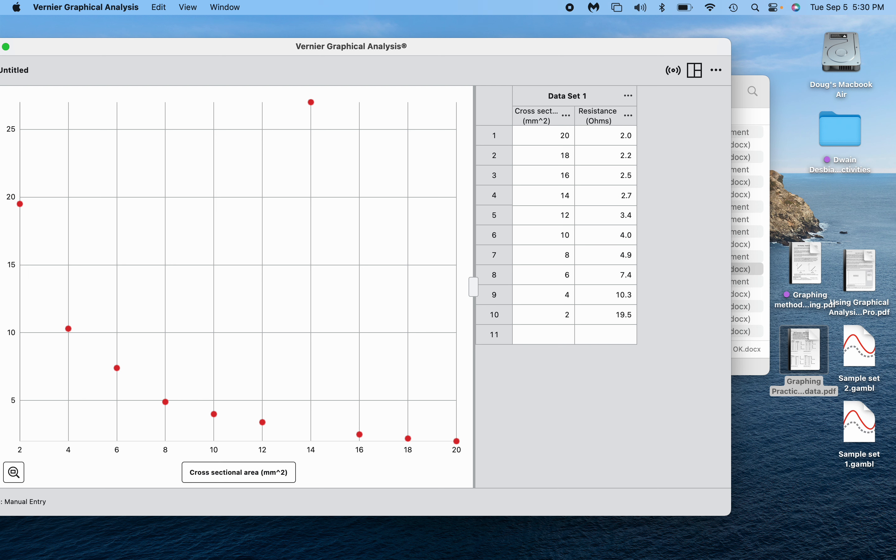
{"action": "key", "text": "Return"}
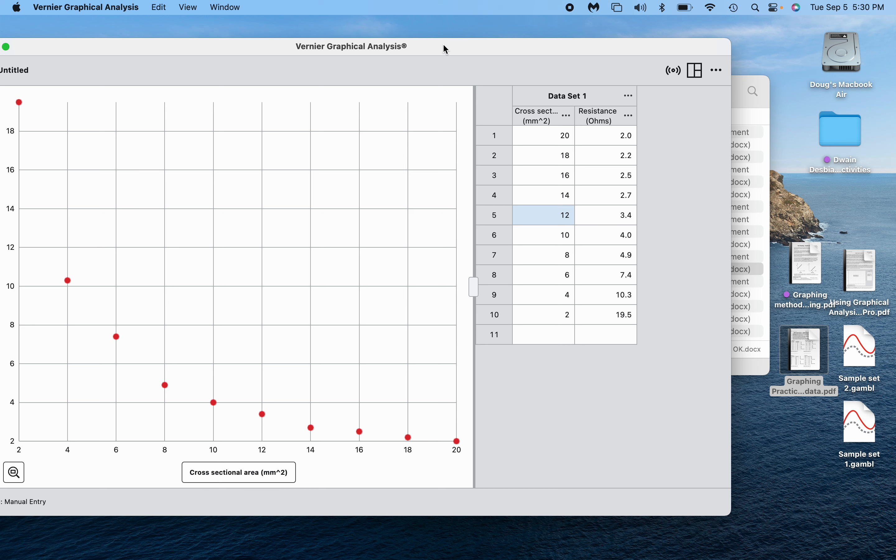
In Graph Options, set the title 'Resistance vs. Area' and both axis scalings to Always Show 0.
{"action": "left_click_drag", "start_coordinate": [446, 46], "coordinate": [501, 32]}
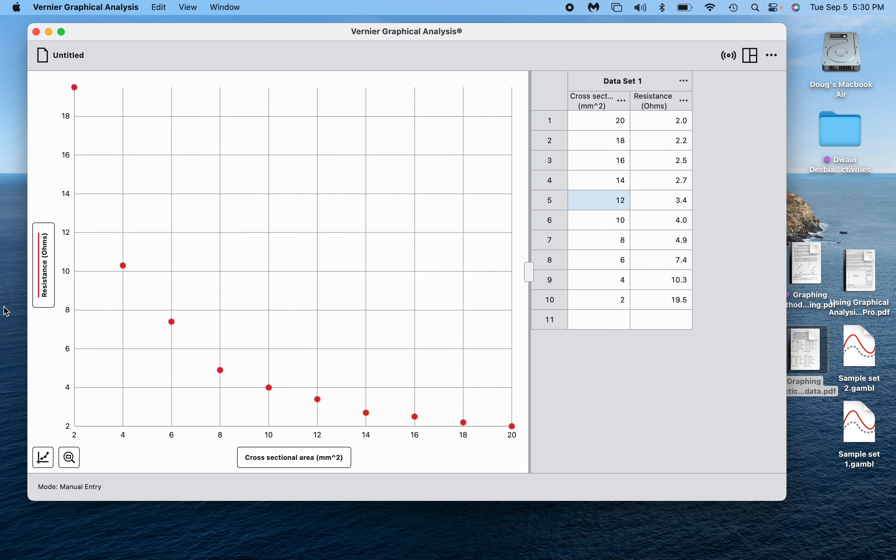
{"action": "left_click", "coordinate": [43, 459]}
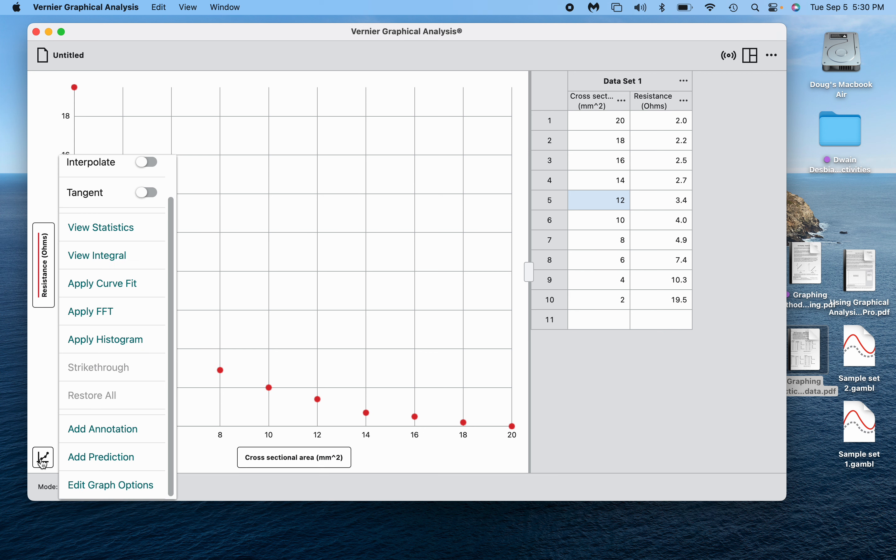
{"action": "left_click", "coordinate": [108, 489]}
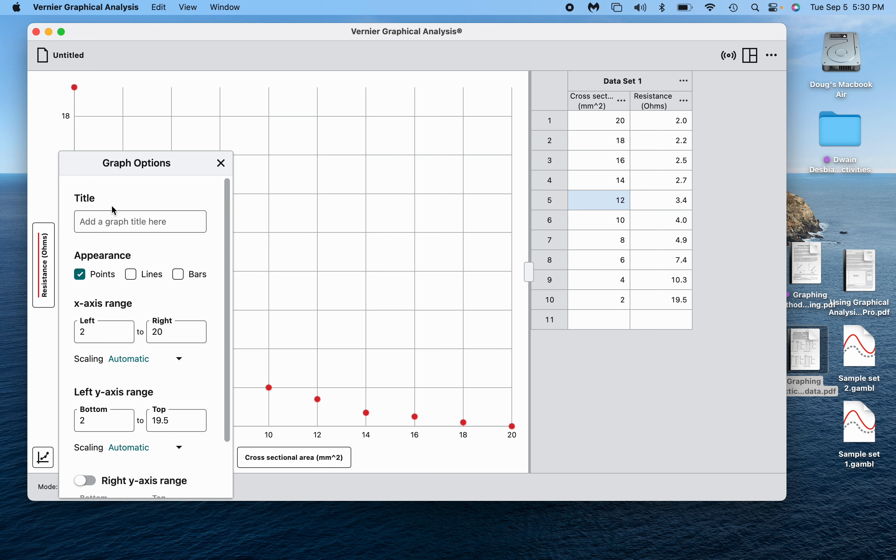
{"action": "left_click", "coordinate": [109, 227]}
{"action": "type", "text": "Res"}
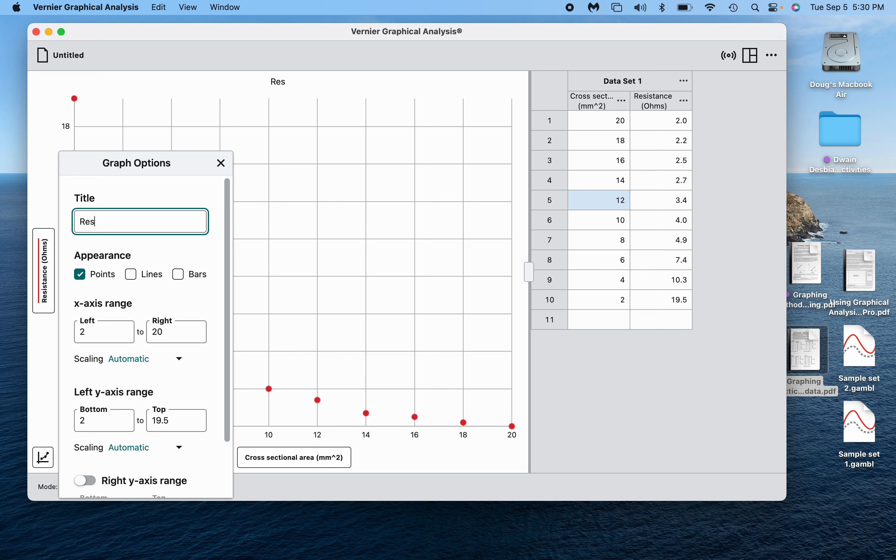
{"action": "type", "text": "istance vs"}
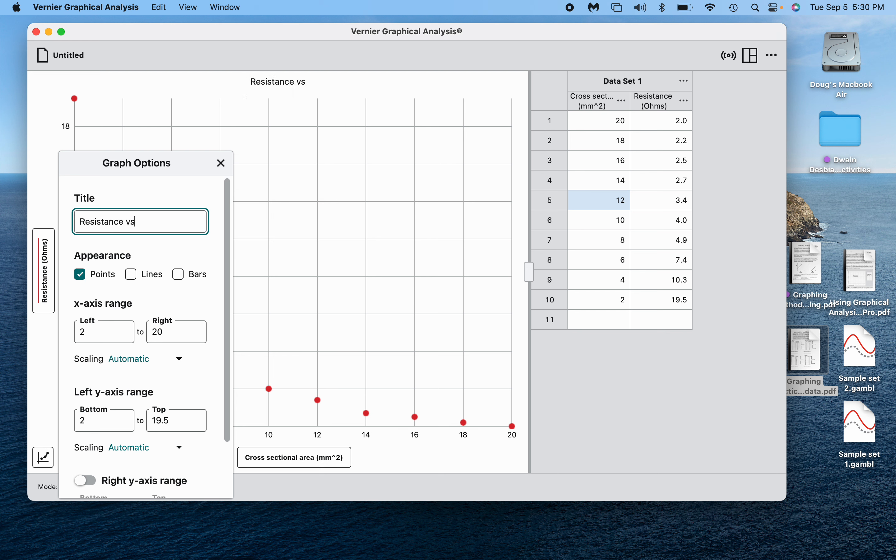
{"action": "type", "text": ". Area"}
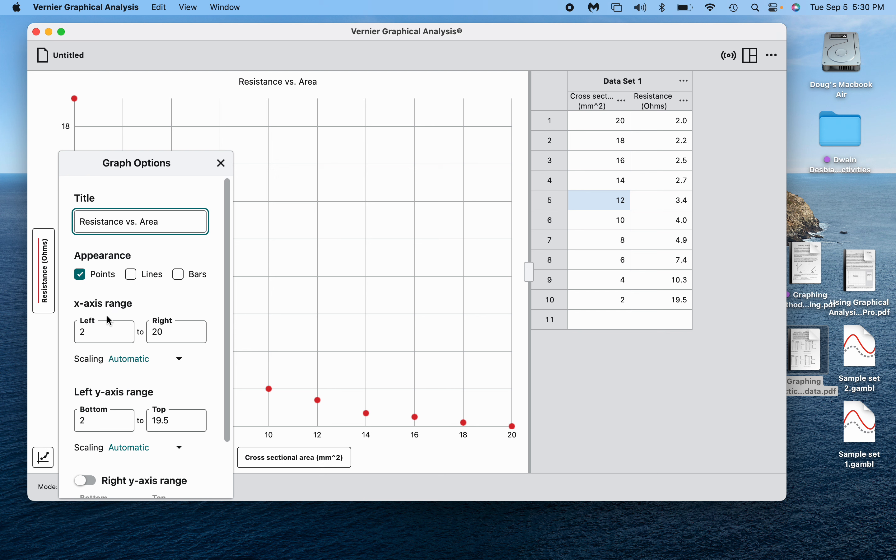
{"action": "left_click", "coordinate": [130, 360]}
{"action": "left_click", "coordinate": [139, 378]}
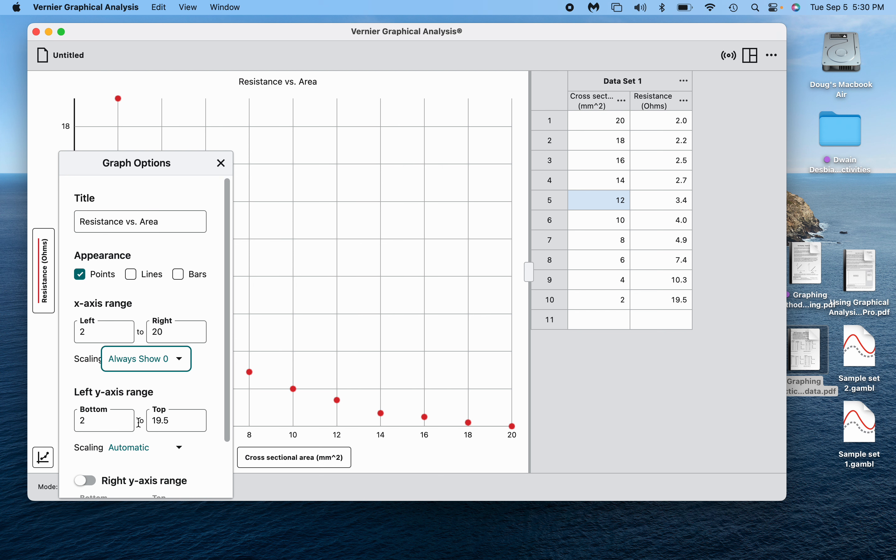
{"action": "left_click", "coordinate": [137, 449]}
{"action": "left_click", "coordinate": [141, 463]}
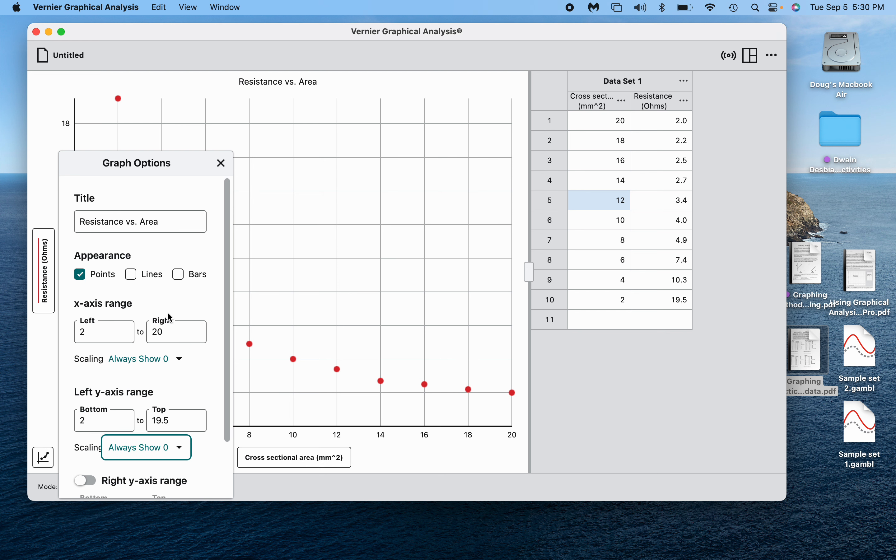
{"action": "scroll", "coordinate": [170, 318], "scroll_direction": "down", "scroll_amount": 3}
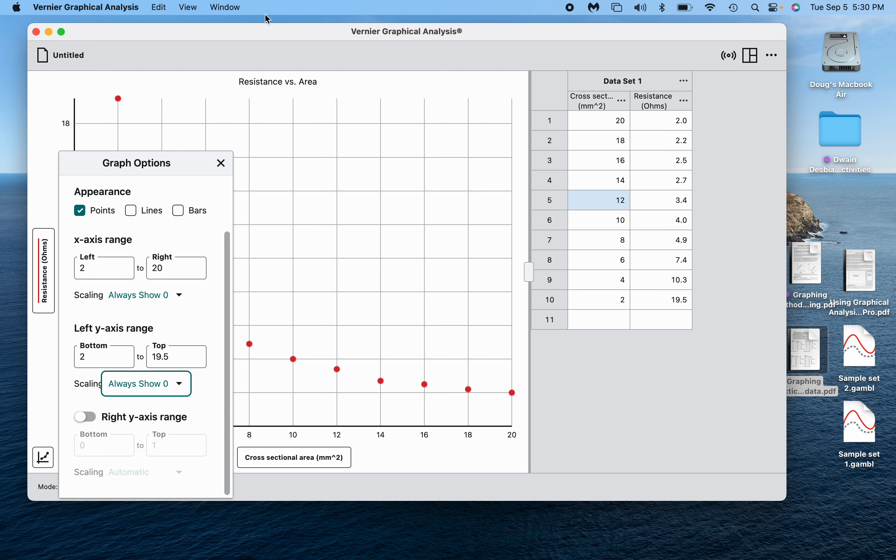
{"action": "left_click", "coordinate": [224, 165]}
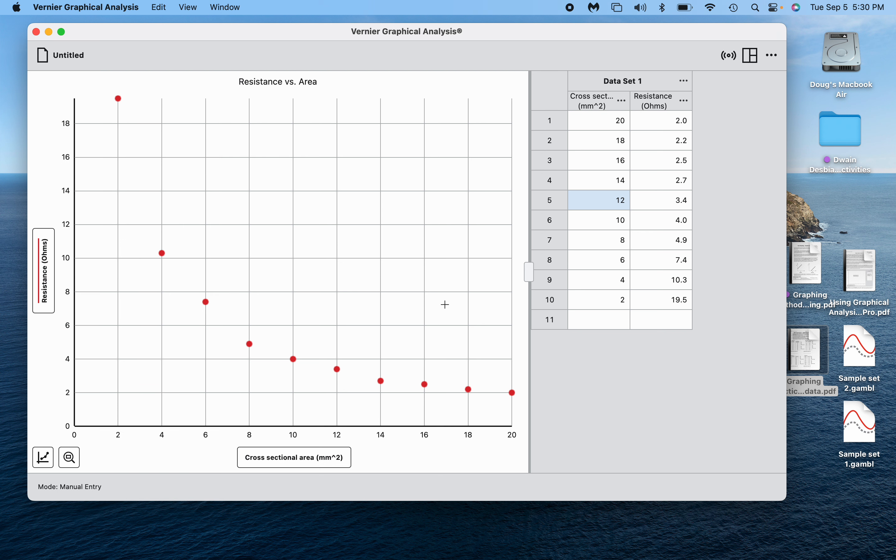
Apply a trial linear fit to Resistance vs. Area, read r = -0.8267, then remove it.
{"action": "left_click", "coordinate": [43, 458]}
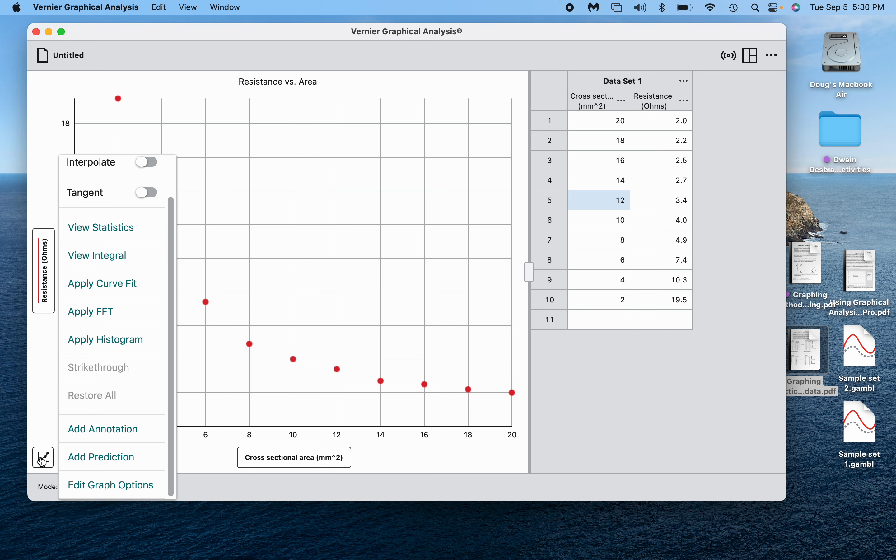
{"action": "left_click", "coordinate": [104, 284]}
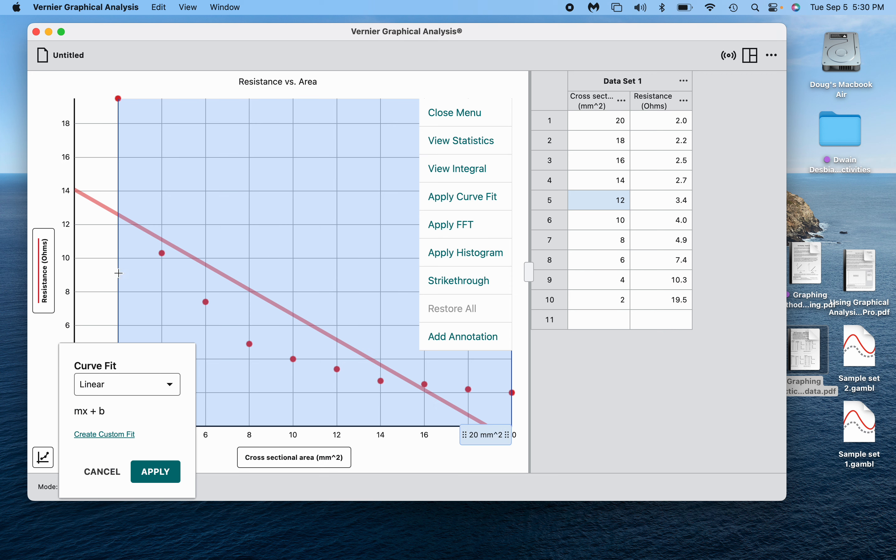
{"action": "left_click", "coordinate": [167, 481]}
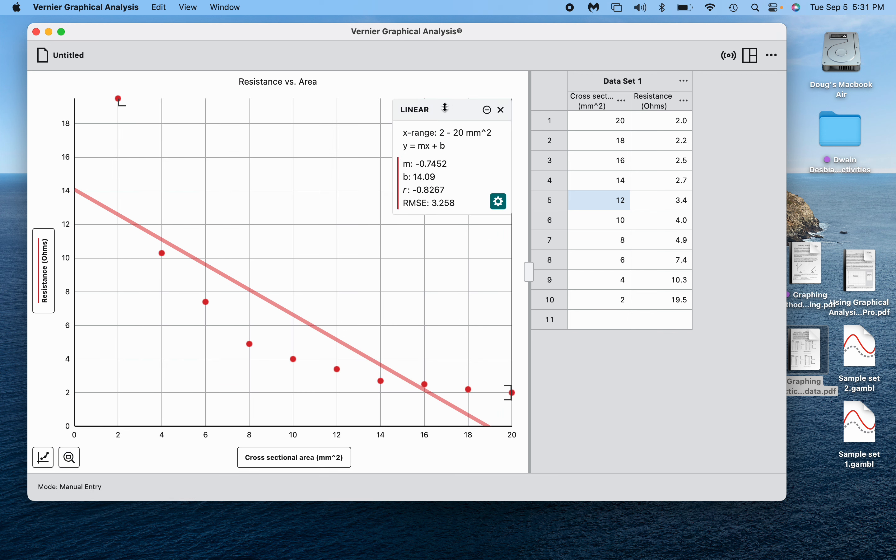
{"action": "left_click_drag", "start_coordinate": [454, 105], "coordinate": [370, 144]}
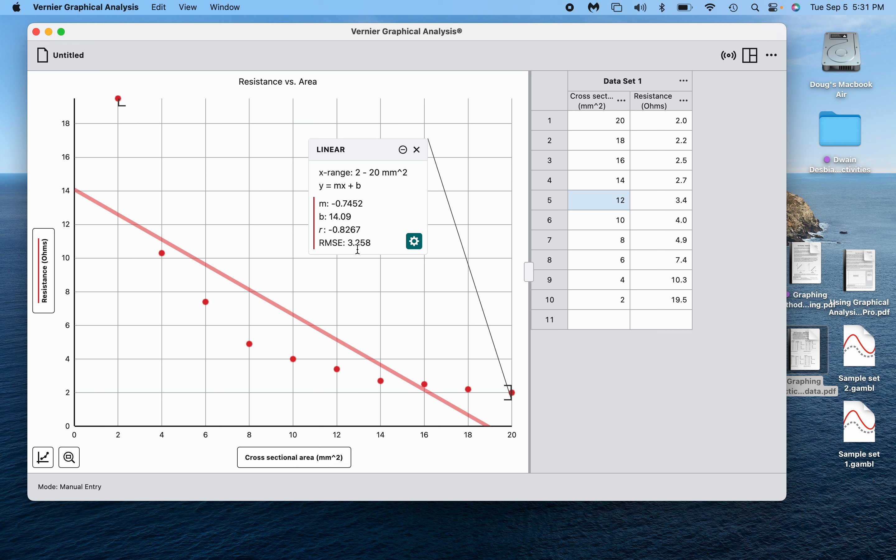
{"action": "left_click", "coordinate": [418, 152]}
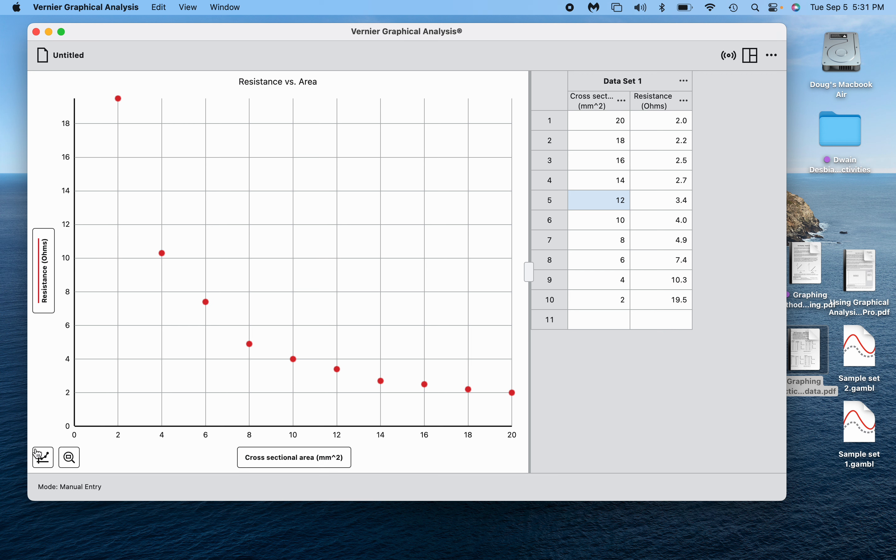
{"action": "left_click", "coordinate": [44, 458]}
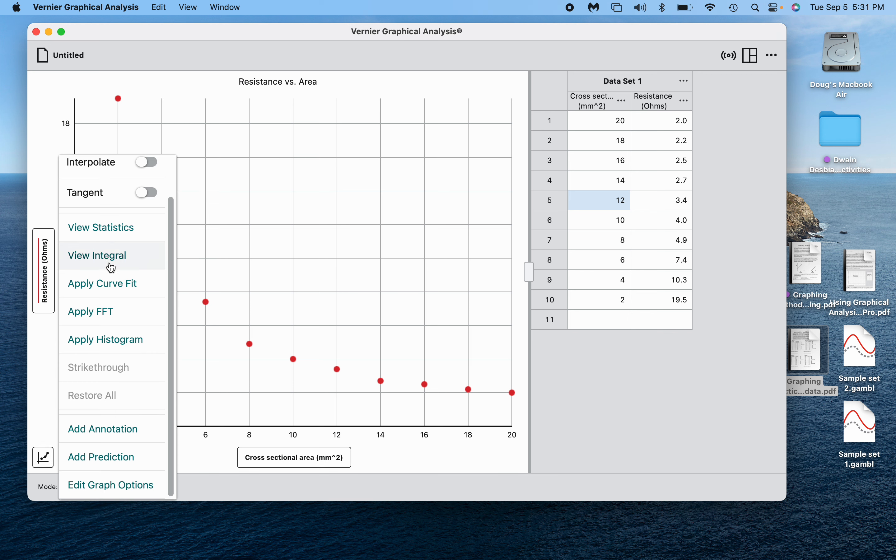
{"action": "left_click", "coordinate": [119, 282]}
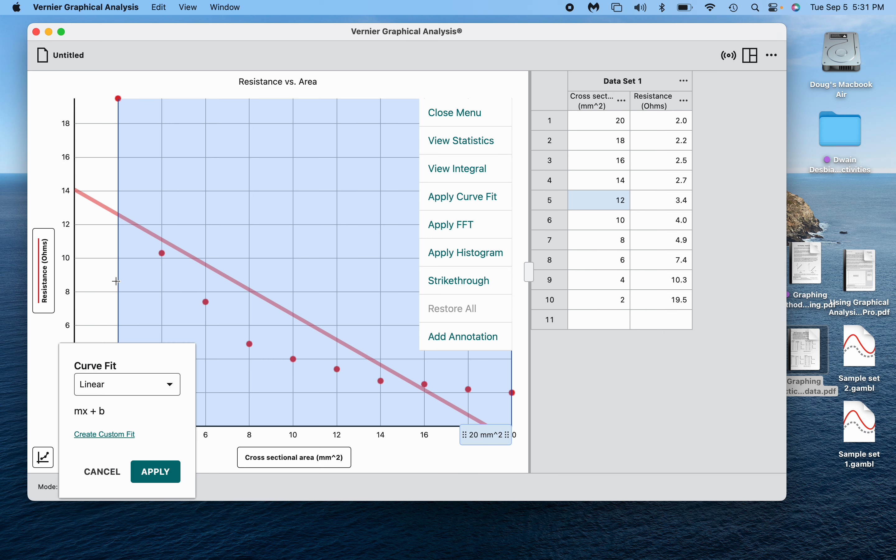
{"action": "left_click", "coordinate": [117, 390]}
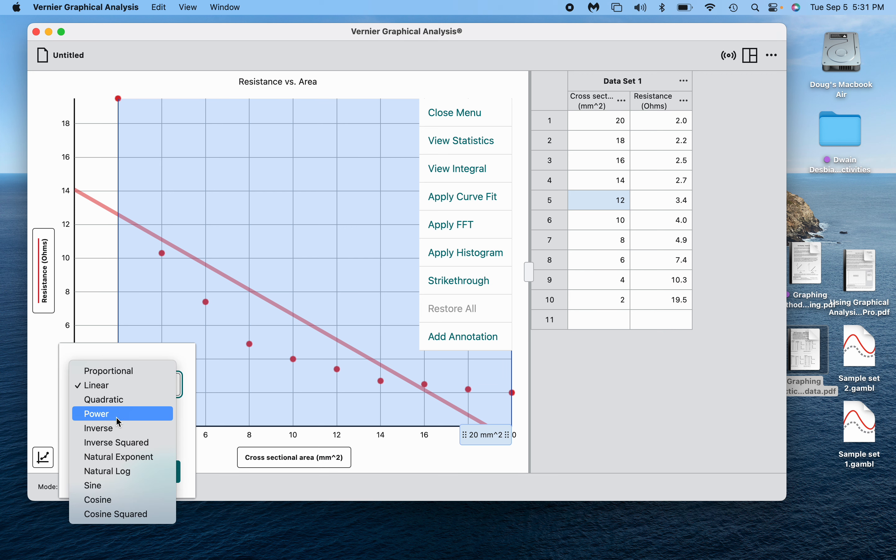
{"action": "left_click", "coordinate": [116, 428]}
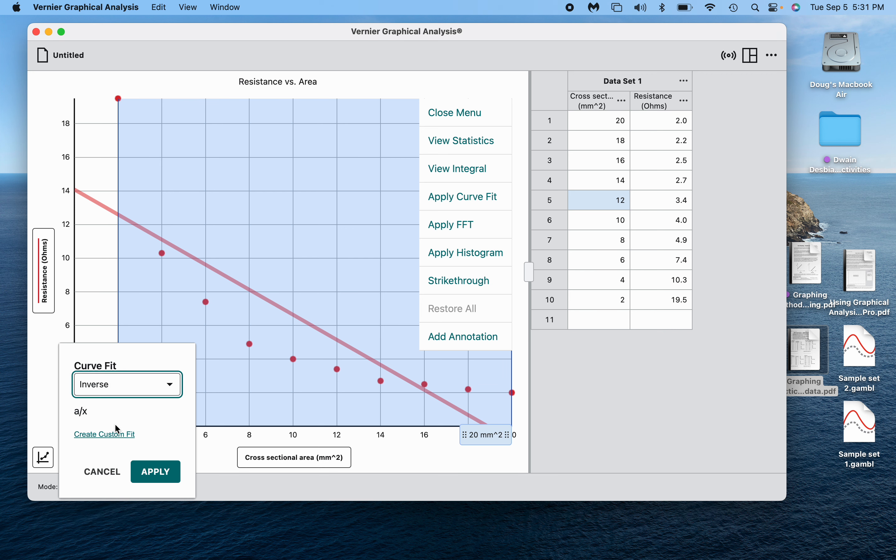
{"action": "left_click", "coordinate": [155, 471]}
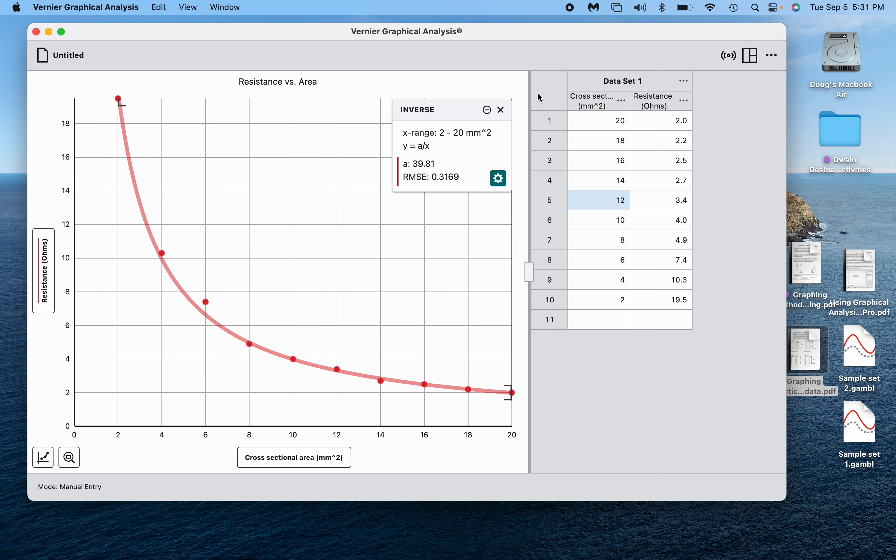
{"action": "left_click", "coordinate": [503, 111]}
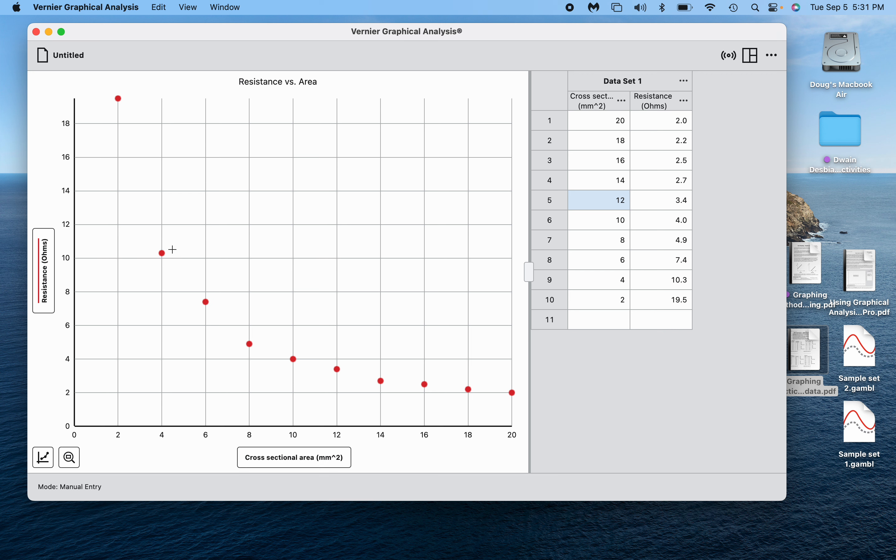
{"action": "left_click_drag", "start_coordinate": [156, 245], "coordinate": [347, 375]}
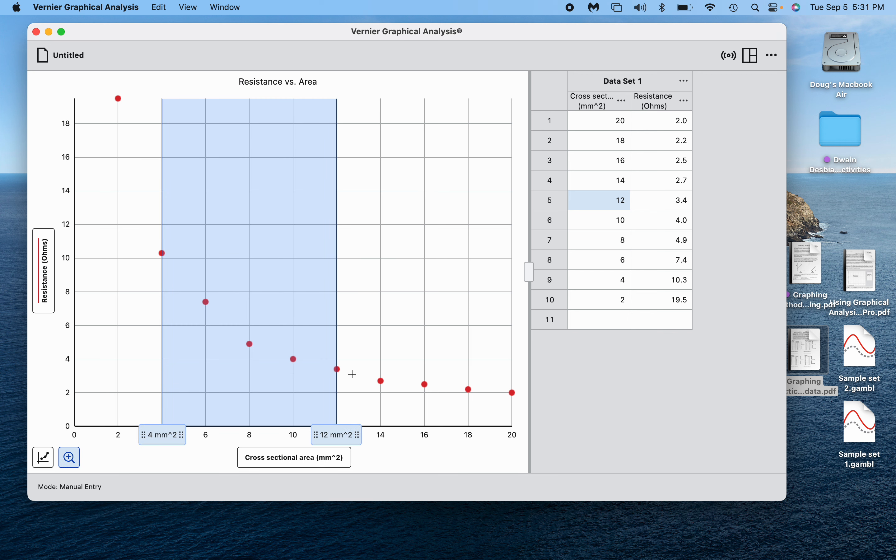
{"action": "left_click", "coordinate": [353, 374]}
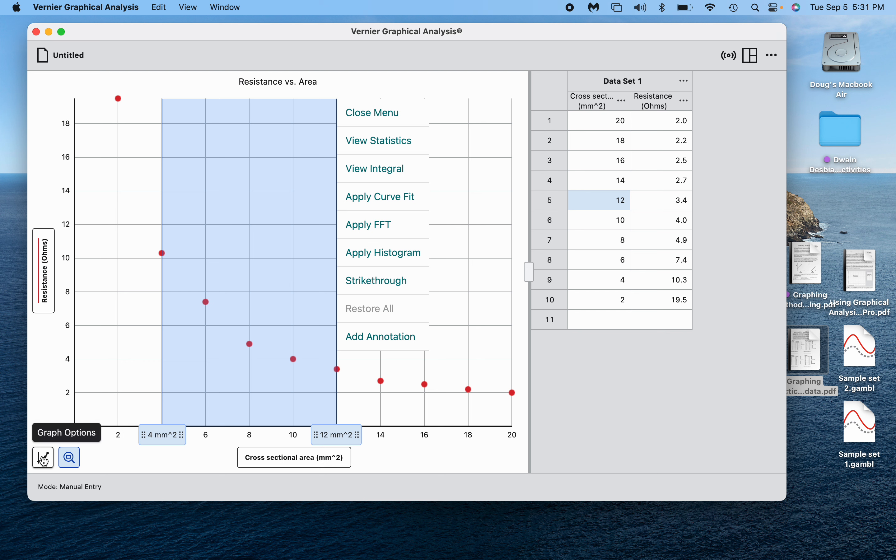
{"action": "left_click", "coordinate": [377, 207]}
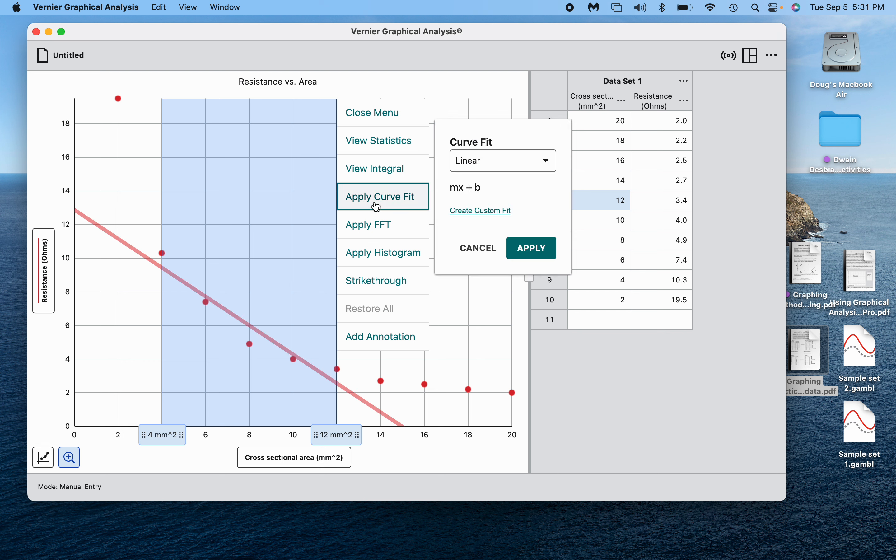
{"action": "left_click", "coordinate": [479, 249]}
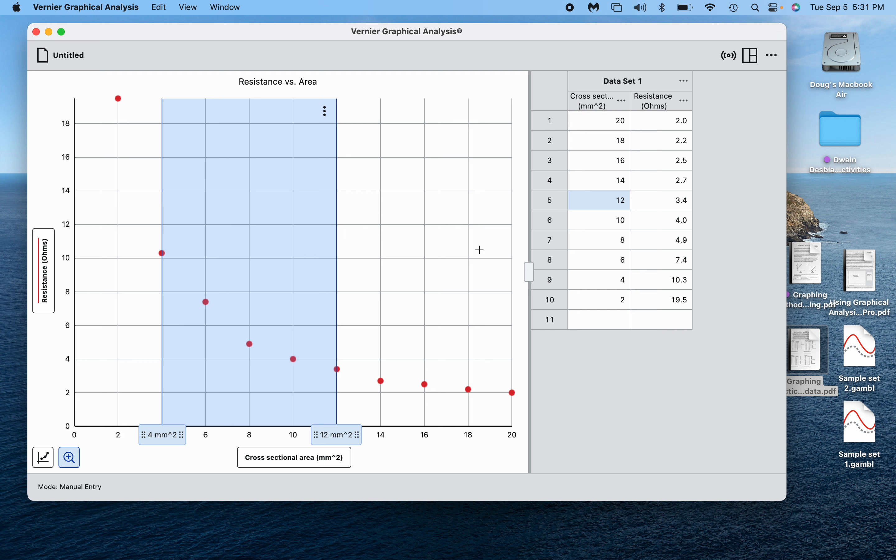
{"action": "left_click", "coordinate": [384, 300]}
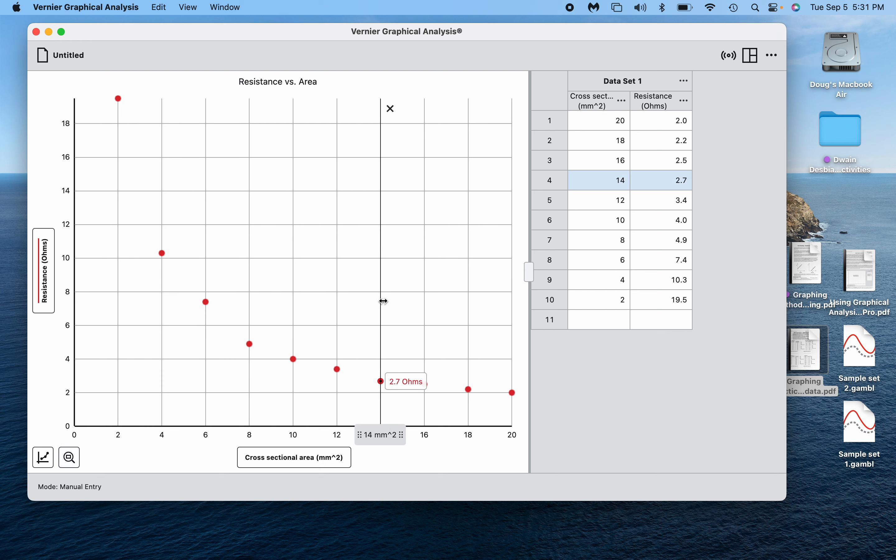
{"action": "left_click", "coordinate": [389, 108]}
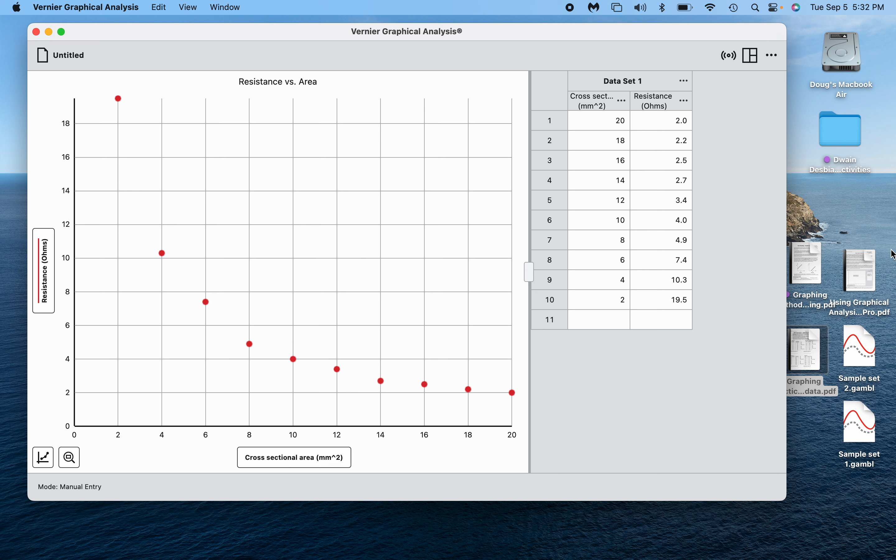
Glance at the Graphing methods PDF, then open Graphical Methods sum OK.docx from Finder.
{"action": "double_click", "coordinate": [805, 264]}
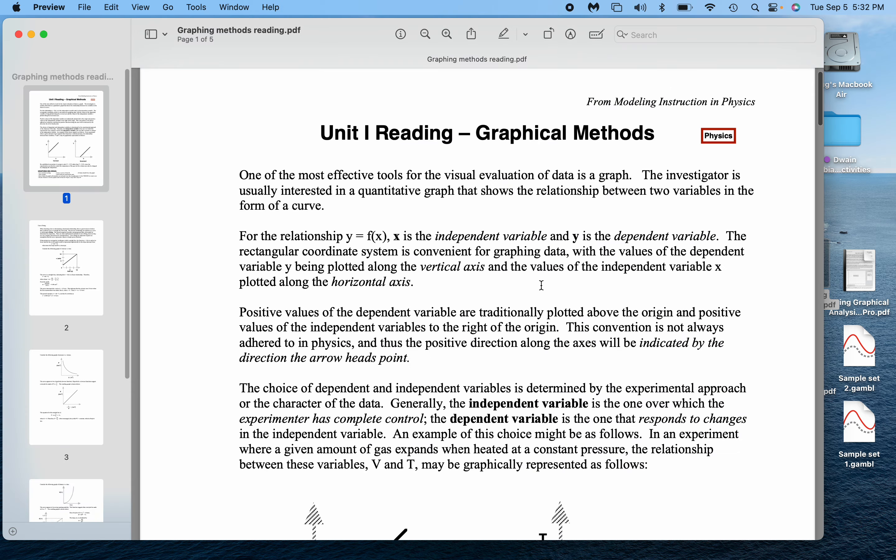
{"action": "key", "text": "super+w"}
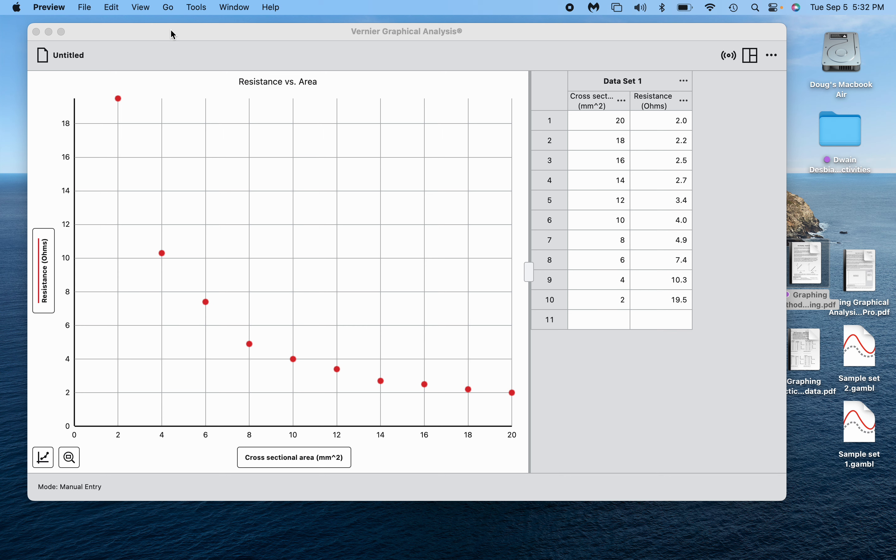
{"action": "left_click_drag", "start_coordinate": [173, 35], "coordinate": [177, 255]}
{"action": "left_click", "coordinate": [361, 181]}
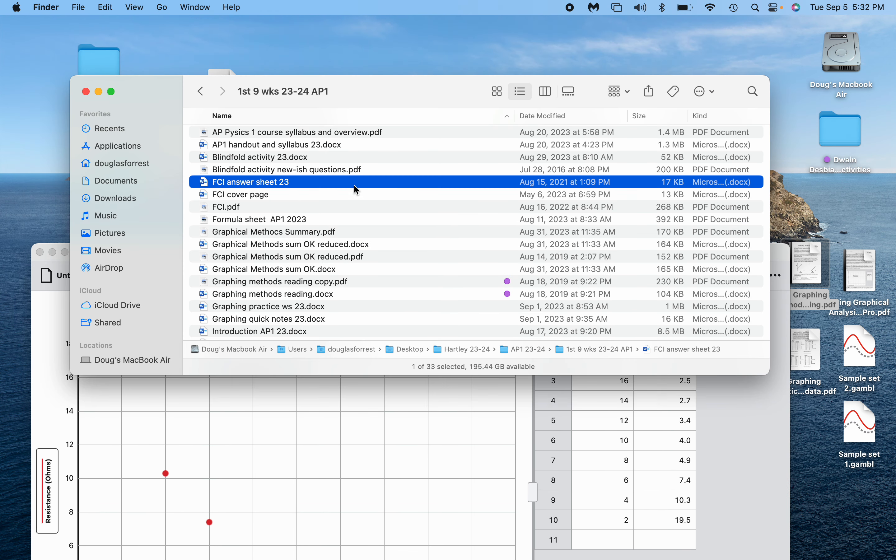
{"action": "left_click", "coordinate": [287, 272]}
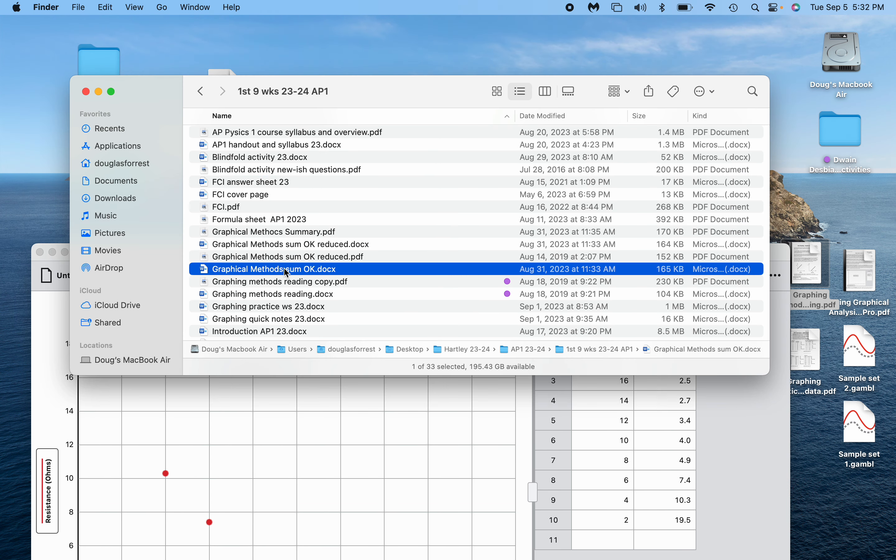
{"action": "double_click", "coordinate": [287, 272]}
{"action": "scroll", "coordinate": [294, 216], "scroll_direction": "down", "scroll_amount": 8}
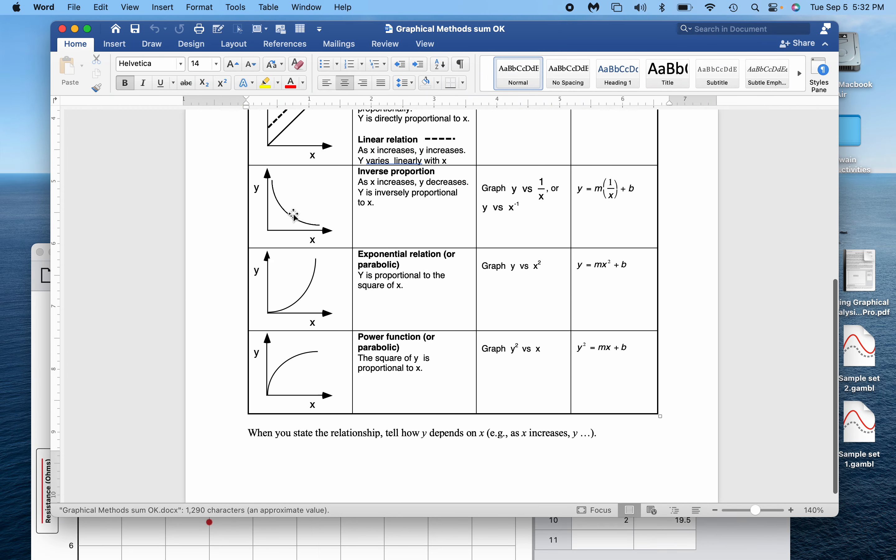
Scroll through the table showing y vs 1/x linearizes inverse proportions, then close the document.
{"action": "scroll", "coordinate": [420, 236], "scroll_direction": "up", "scroll_amount": 3}
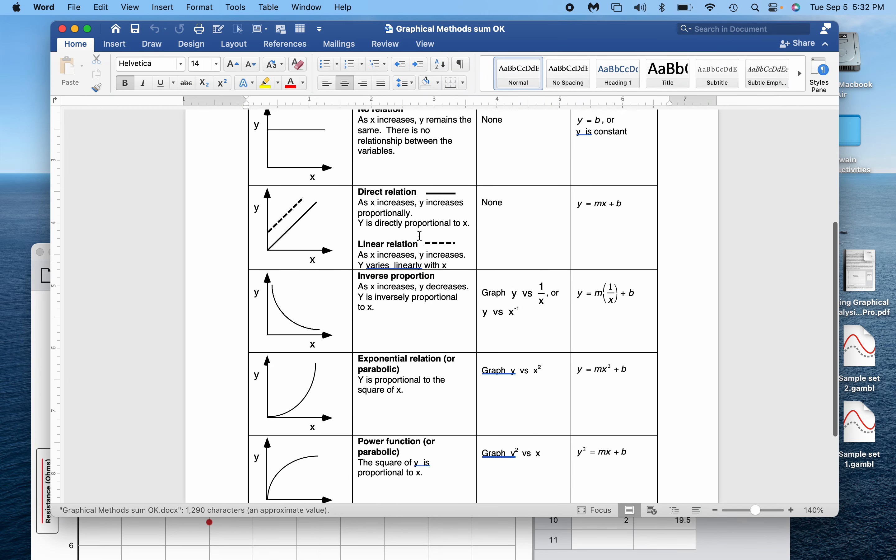
{"action": "scroll", "coordinate": [420, 236], "scroll_direction": "up", "scroll_amount": 3}
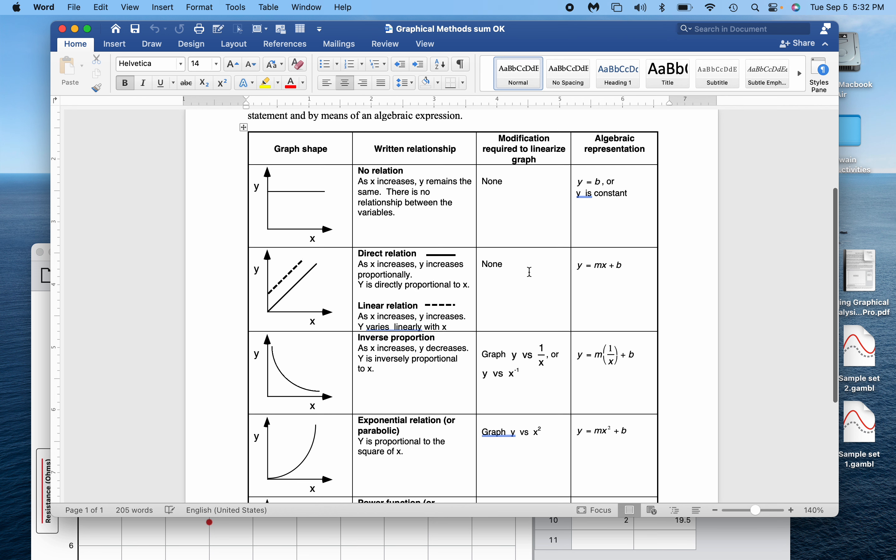
{"action": "scroll", "coordinate": [531, 272], "scroll_direction": "down", "scroll_amount": 4}
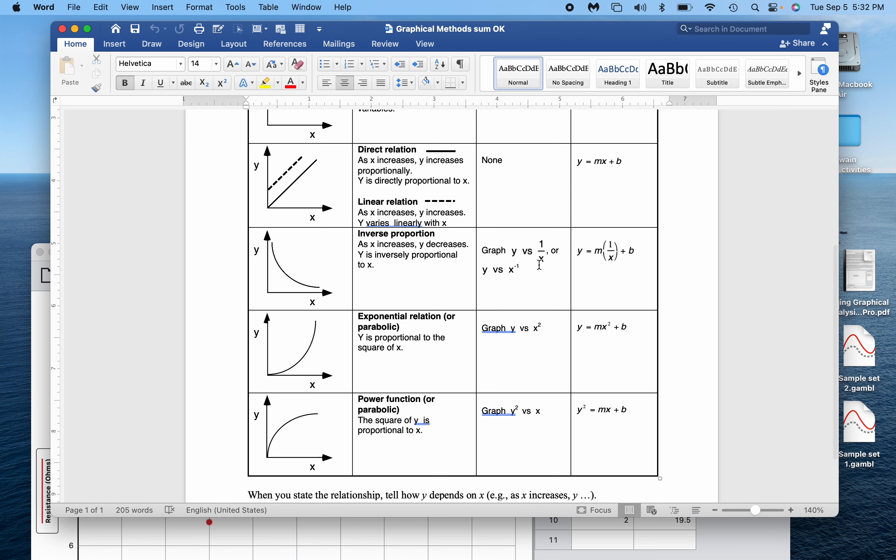
{"action": "scroll", "coordinate": [541, 265], "scroll_direction": "up", "scroll_amount": 6}
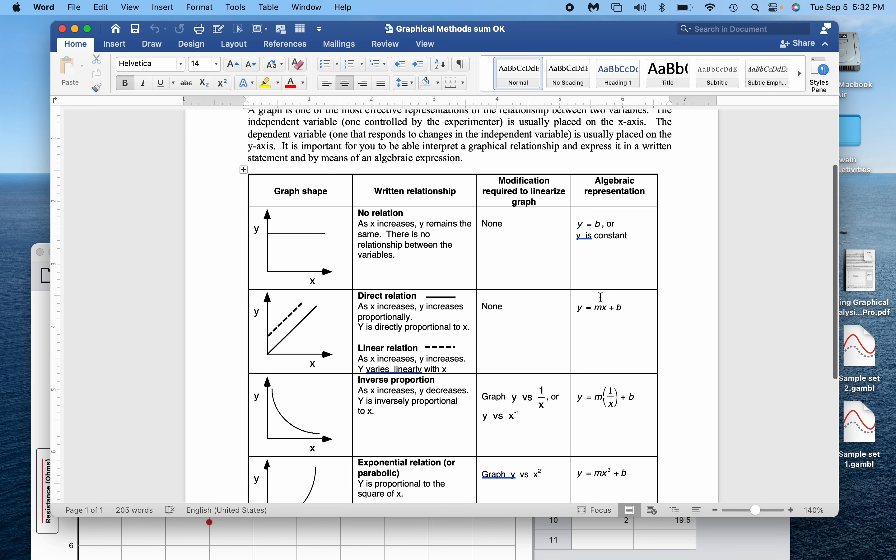
{"action": "scroll", "coordinate": [599, 305], "scroll_direction": "down", "scroll_amount": 3}
{"action": "scroll", "coordinate": [599, 304], "scroll_direction": "down", "scroll_amount": 2}
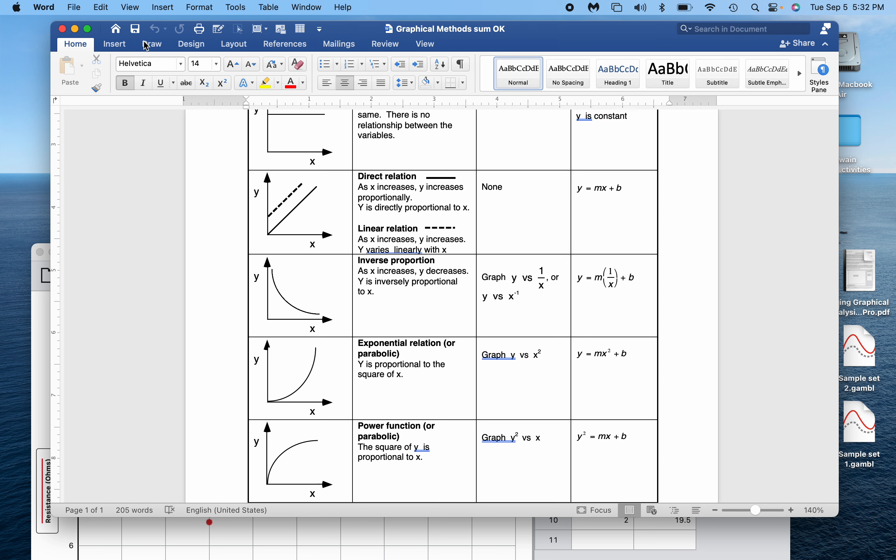
{"action": "left_click", "coordinate": [63, 29]}
From the Resistance column menu, add a calculated column named 1/Area, units 1/mm^2, 1 decimal place.
{"action": "left_click", "coordinate": [399, 426]}
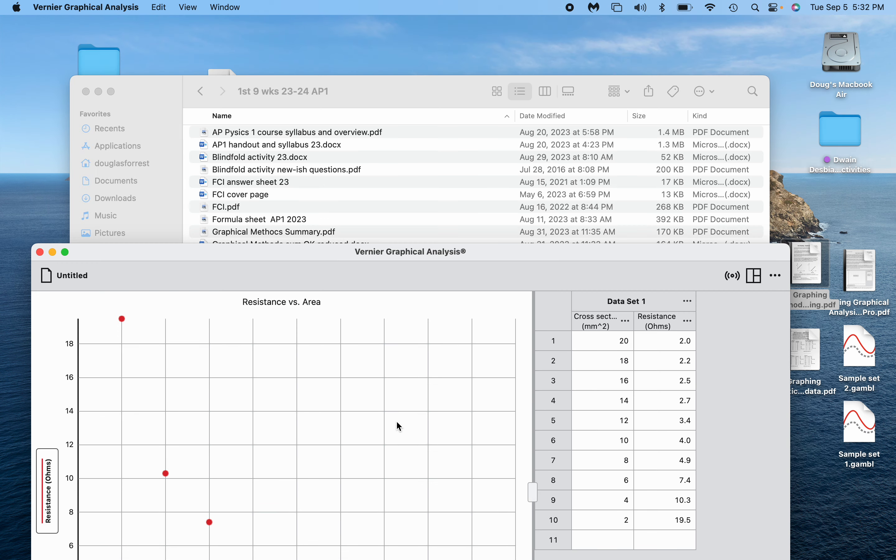
{"action": "left_click_drag", "start_coordinate": [519, 250], "coordinate": [536, 53]}
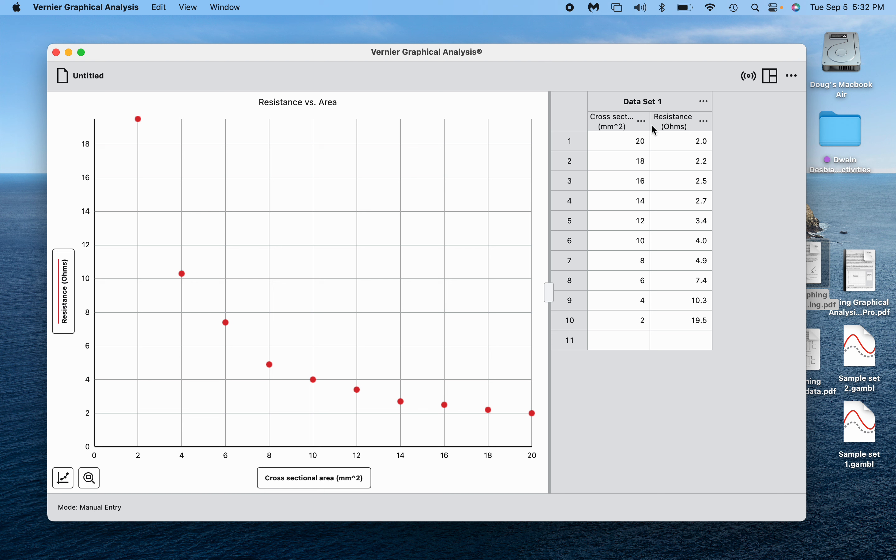
{"action": "left_click", "coordinate": [708, 122]}
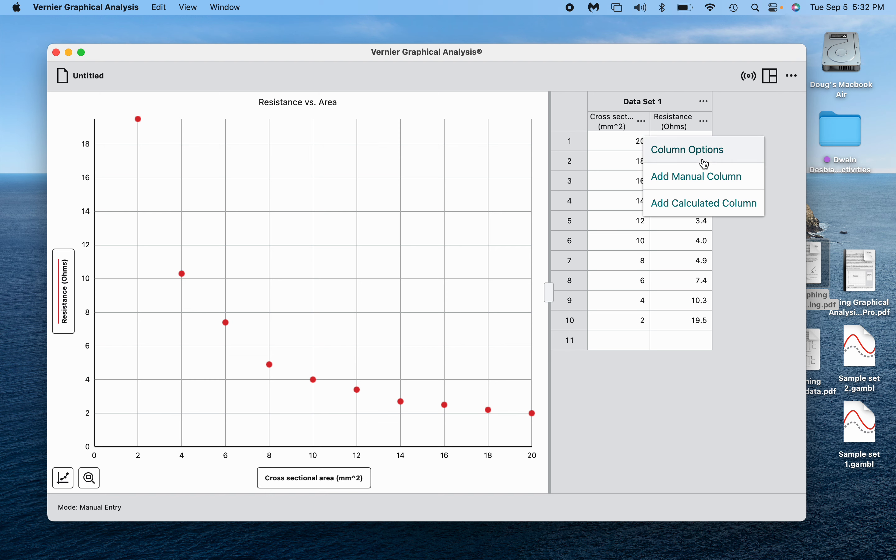
{"action": "left_click", "coordinate": [706, 201]}
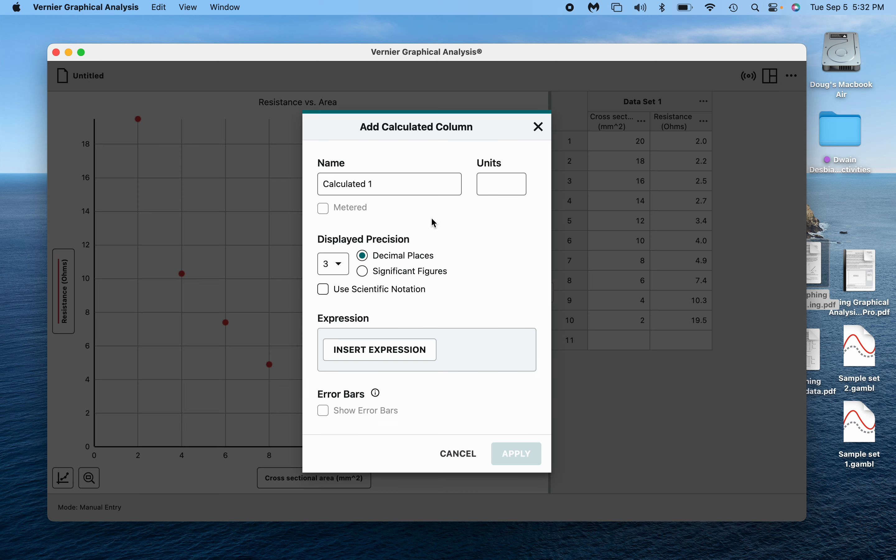
{"action": "left_click", "coordinate": [407, 187]}
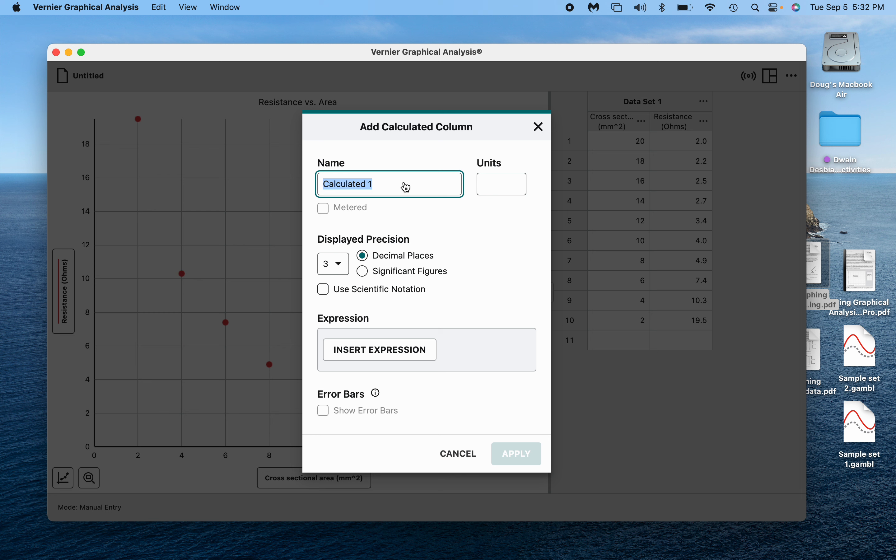
{"action": "type", "text": "1"}
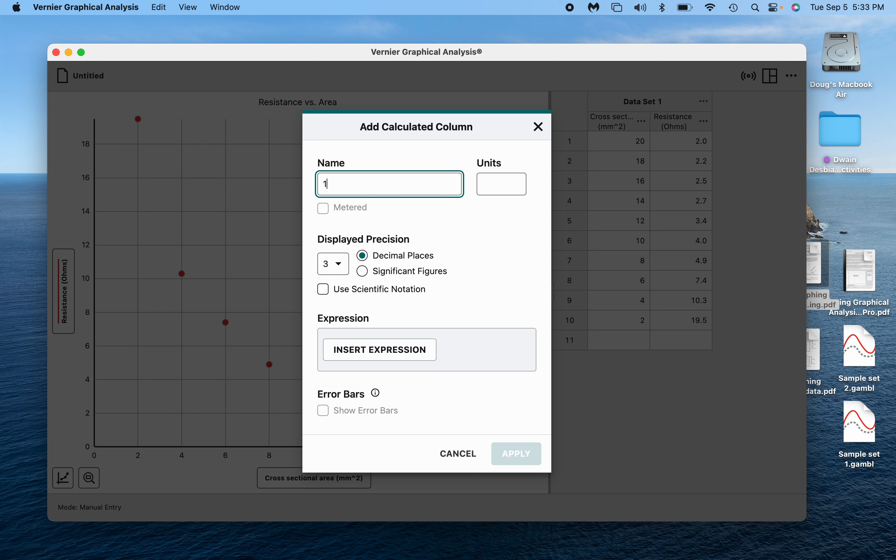
{"action": "type", "text": "/Area"}
{"action": "key", "text": "Tab"}
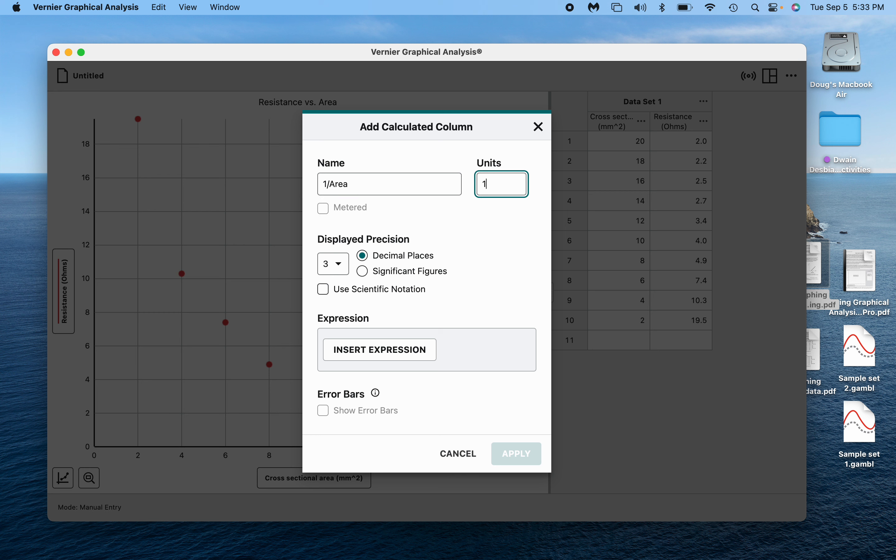
{"action": "type", "text": "1/mm^2"}
{"action": "left_click", "coordinate": [339, 268]}
{"action": "left_click", "coordinate": [331, 236]}
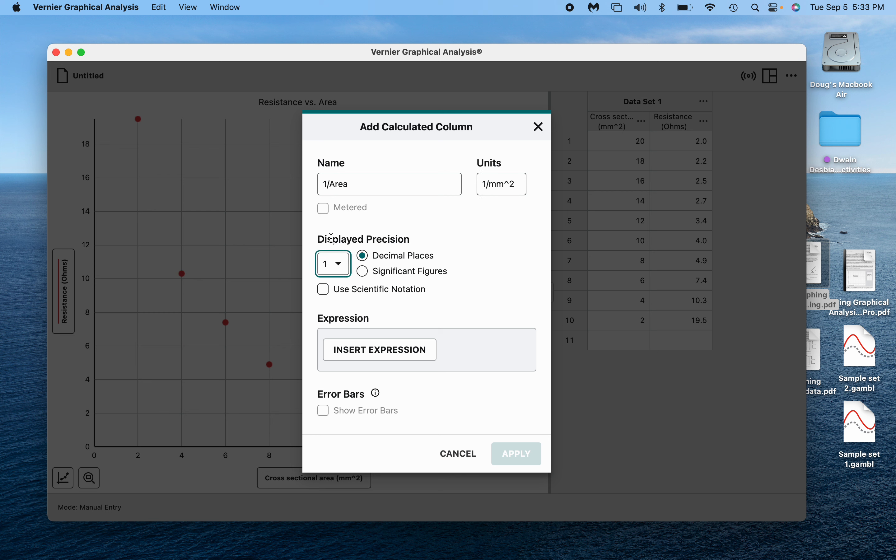
Set the expression to A/X with A = 1 and X = Cross sectional area, and apply it.
{"action": "left_click", "coordinate": [404, 351]}
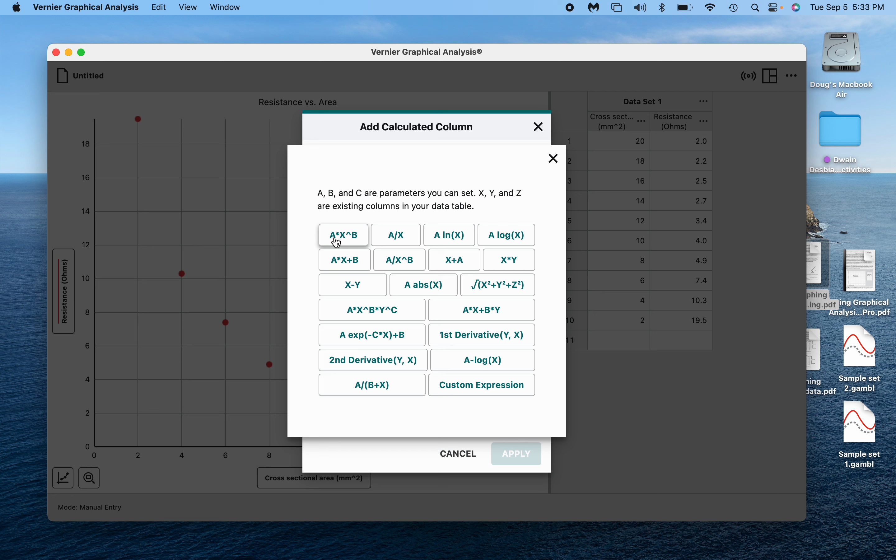
{"action": "left_click", "coordinate": [405, 241]}
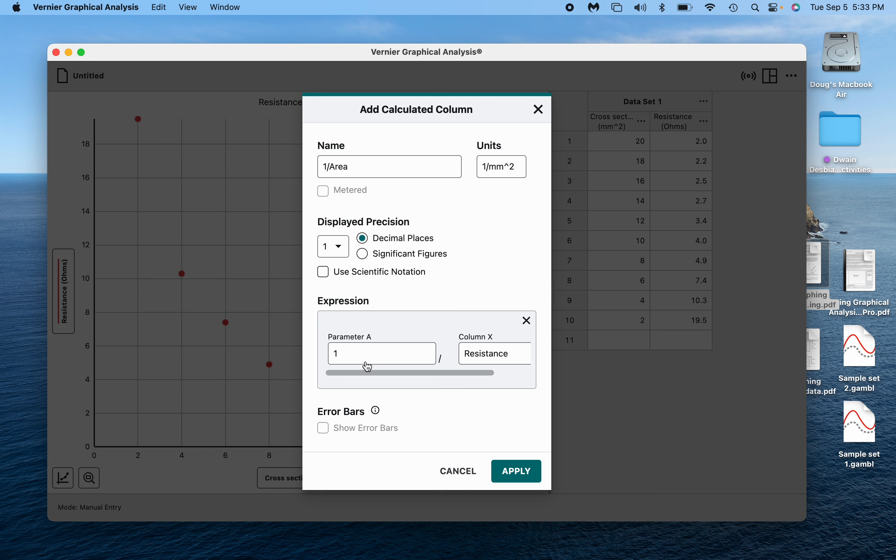
{"action": "left_click", "coordinate": [504, 362]}
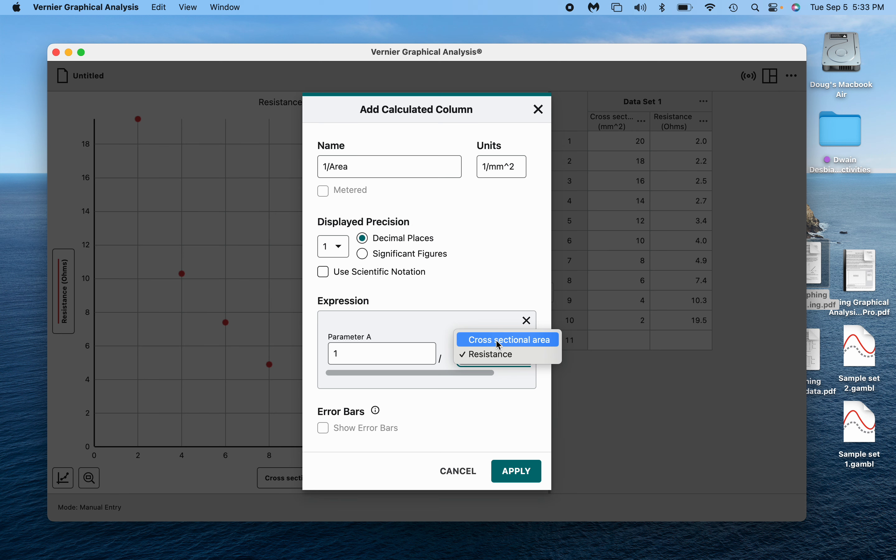
{"action": "left_click", "coordinate": [499, 346]}
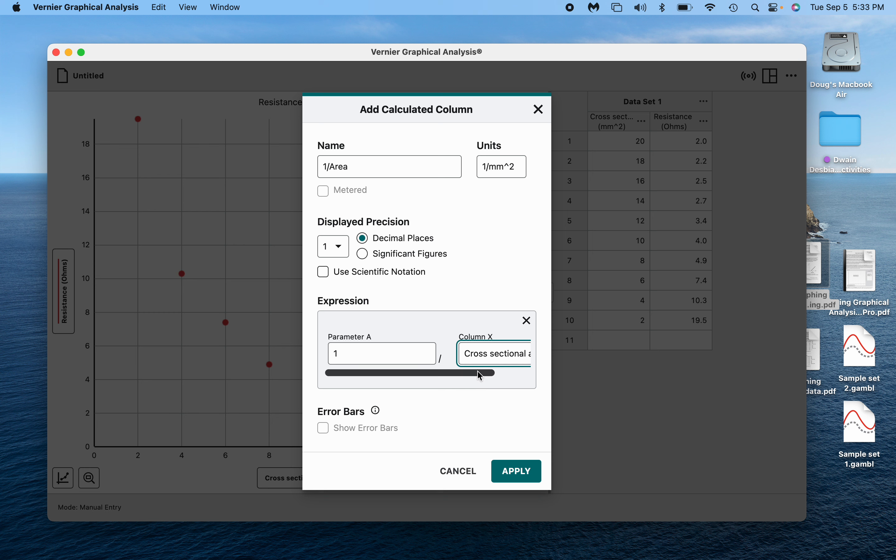
{"action": "left_click_drag", "start_coordinate": [477, 372], "coordinate": [450, 385]}
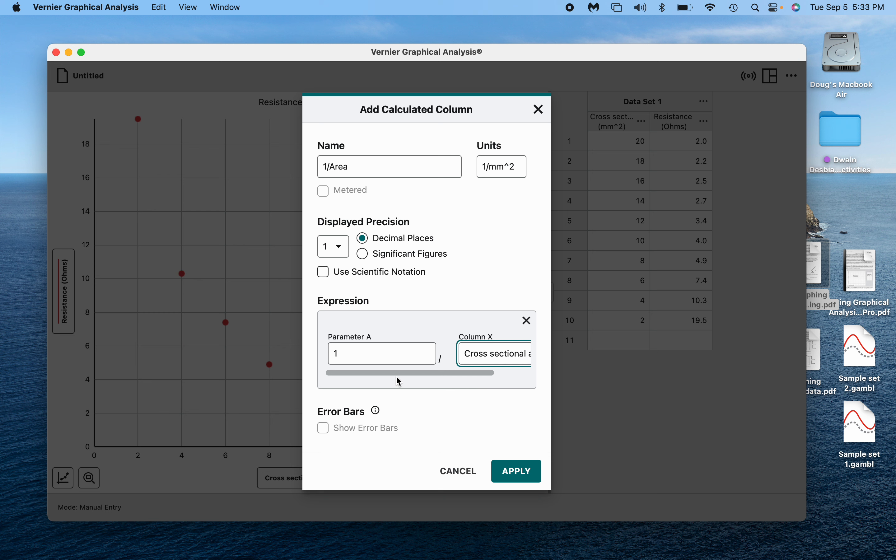
{"action": "scroll", "coordinate": [458, 368], "scroll_direction": "right", "scroll_amount": 3}
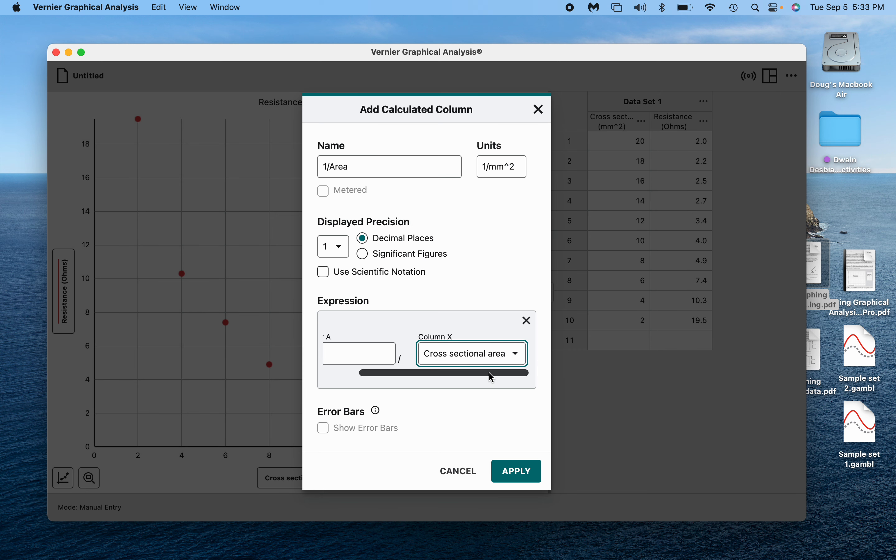
{"action": "left_click", "coordinate": [511, 477]}
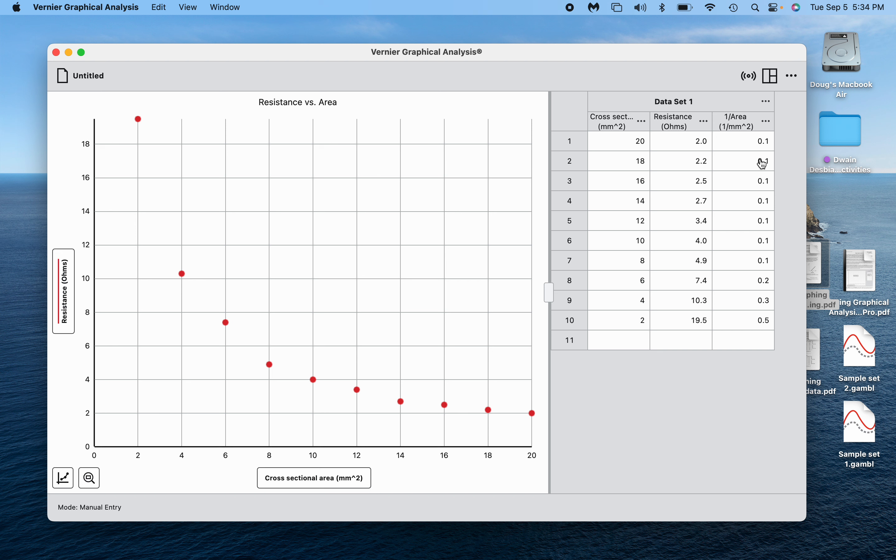
Show 1/Area to two decimals and switch the horizontal axis to 1/Area (1/mm^2).
{"action": "left_click", "coordinate": [769, 125]}
{"action": "left_click", "coordinate": [727, 150]}
{"action": "left_click", "coordinate": [66, 259]}
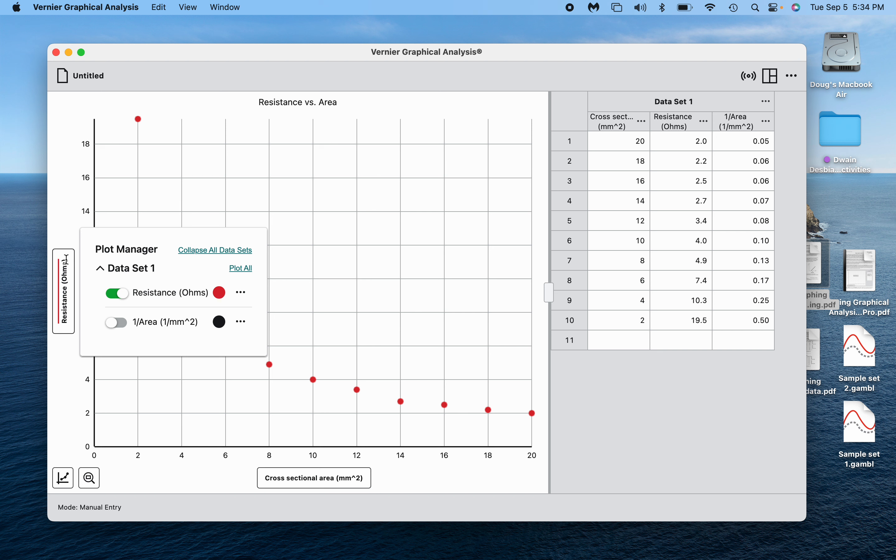
{"action": "left_click", "coordinate": [65, 420]}
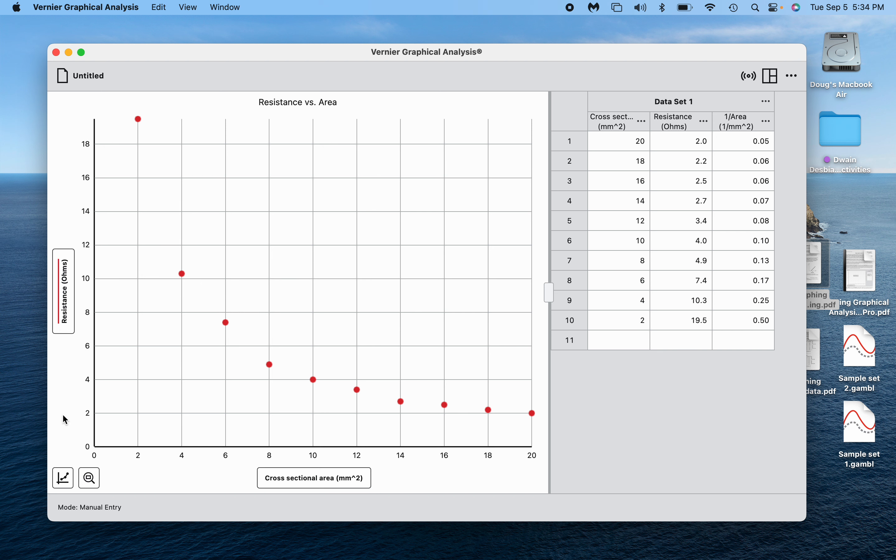
{"action": "left_click", "coordinate": [343, 482]}
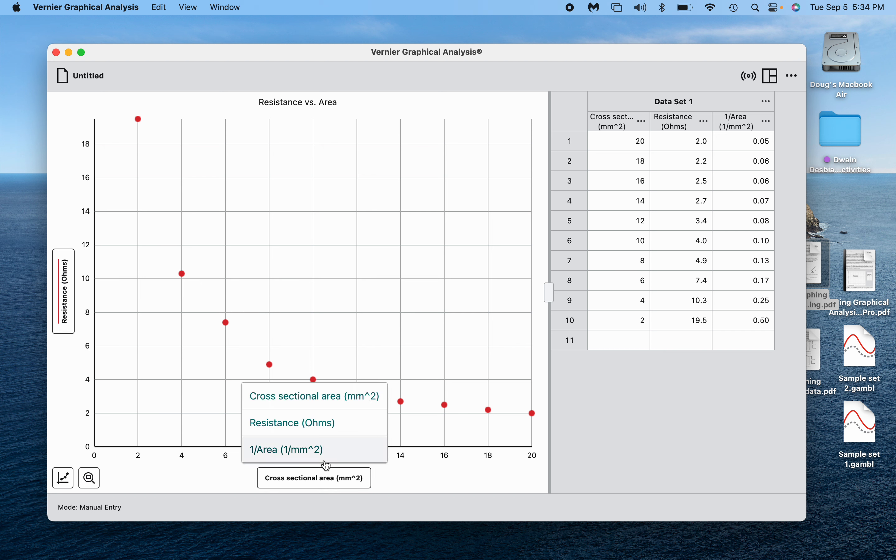
{"action": "left_click", "coordinate": [308, 458]}
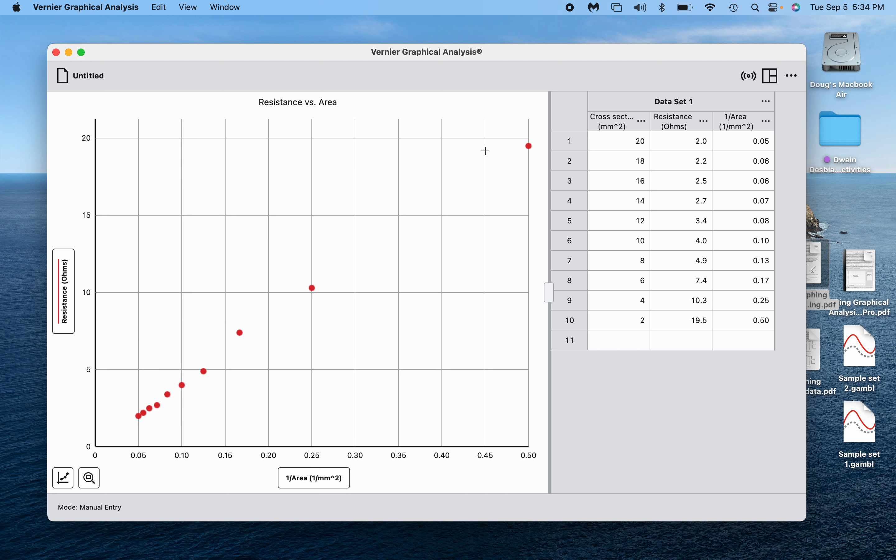
Apply a linear mx + b fit to Resistance vs. 1/Area (m 39.31, b 0.1329, r 0.9985).
{"action": "left_click", "coordinate": [67, 479]}
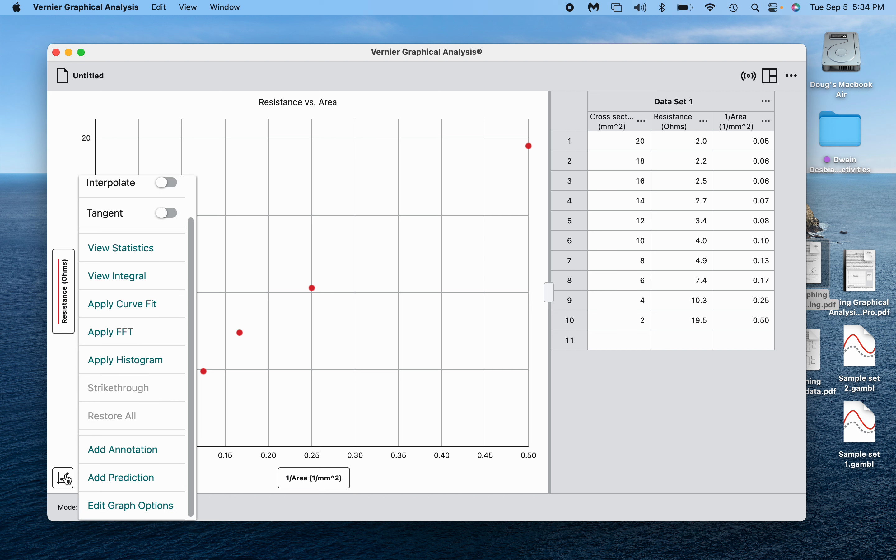
{"action": "left_click", "coordinate": [121, 312]}
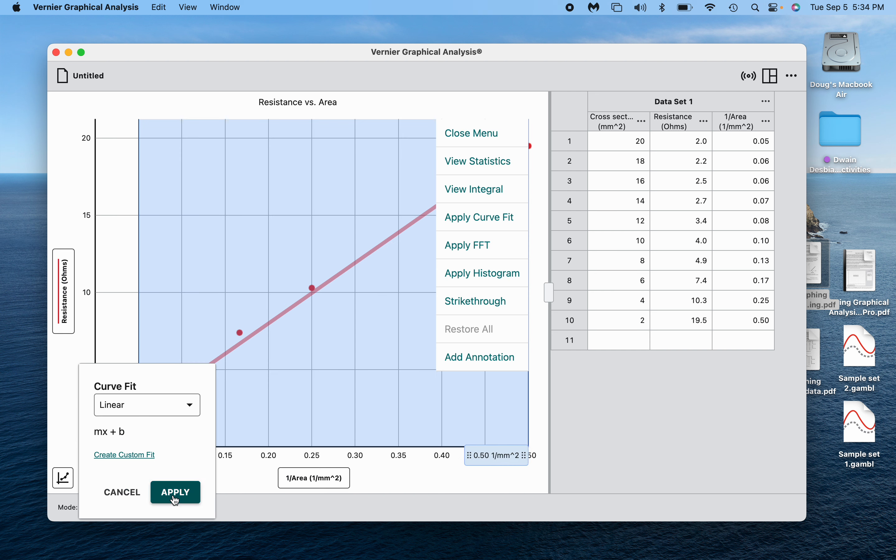
{"action": "left_click", "coordinate": [175, 493]}
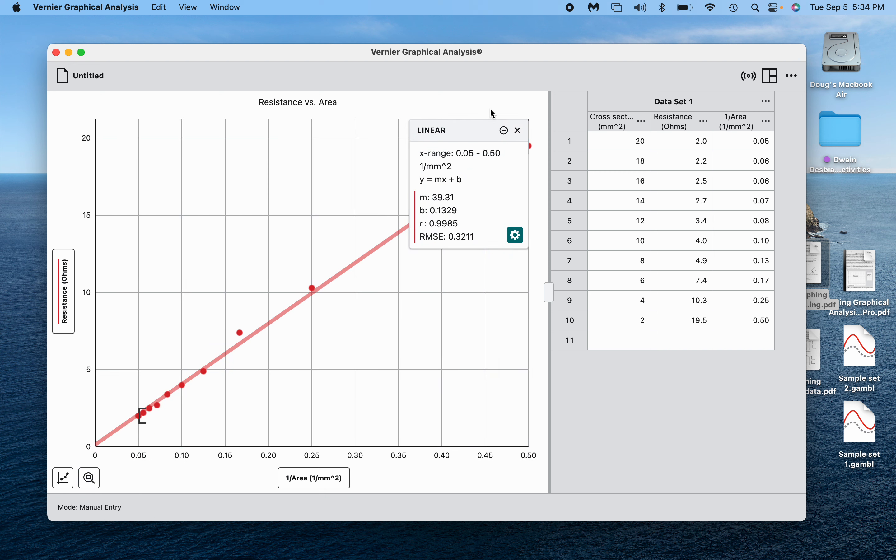
{"action": "left_click_drag", "start_coordinate": [473, 130], "coordinate": [213, 155]}
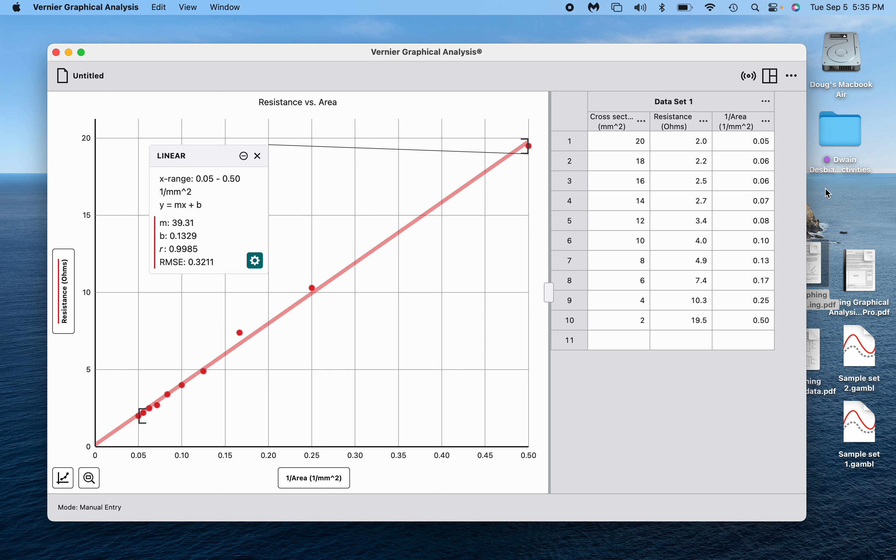
{"action": "left_click_drag", "start_coordinate": [716, 52], "coordinate": [703, 125]}
Reopen Graphical Methods sum OK.docx to its linearization table, then bring the fitted graph forward.
{"action": "left_click", "coordinate": [461, 81]}
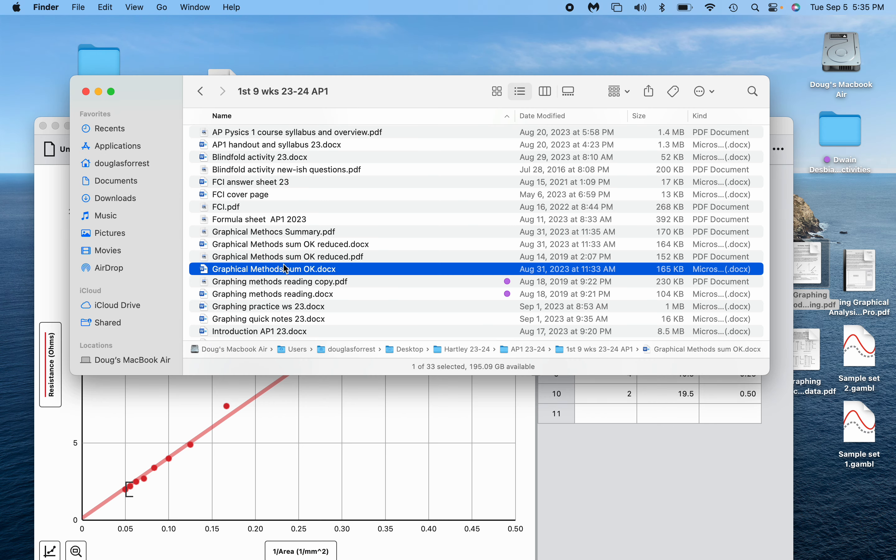
{"action": "double_click", "coordinate": [282, 274]}
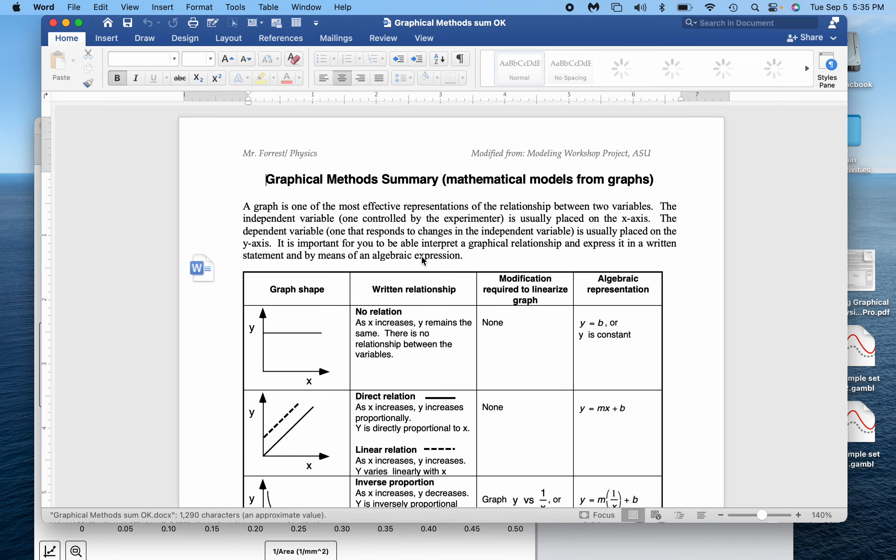
{"action": "scroll", "coordinate": [528, 267], "scroll_direction": "down", "scroll_amount": 5}
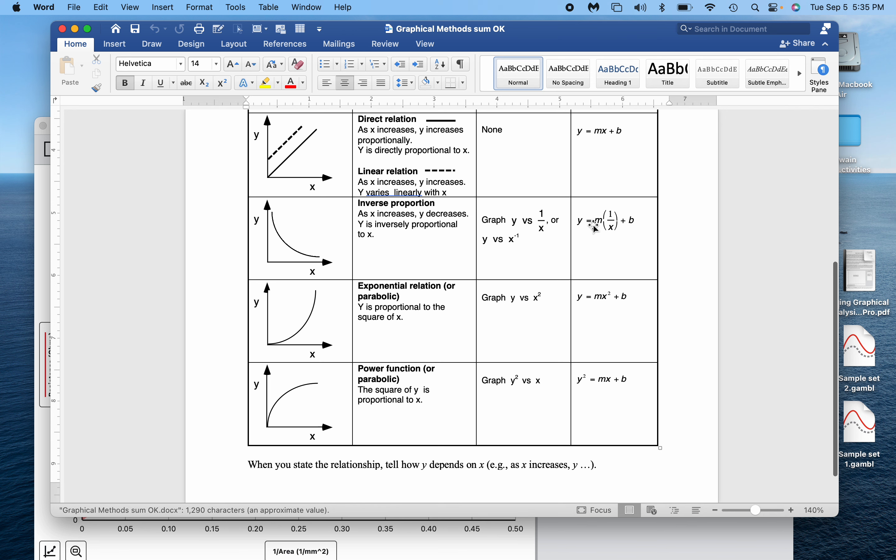
{"action": "left_click", "coordinate": [488, 545]}
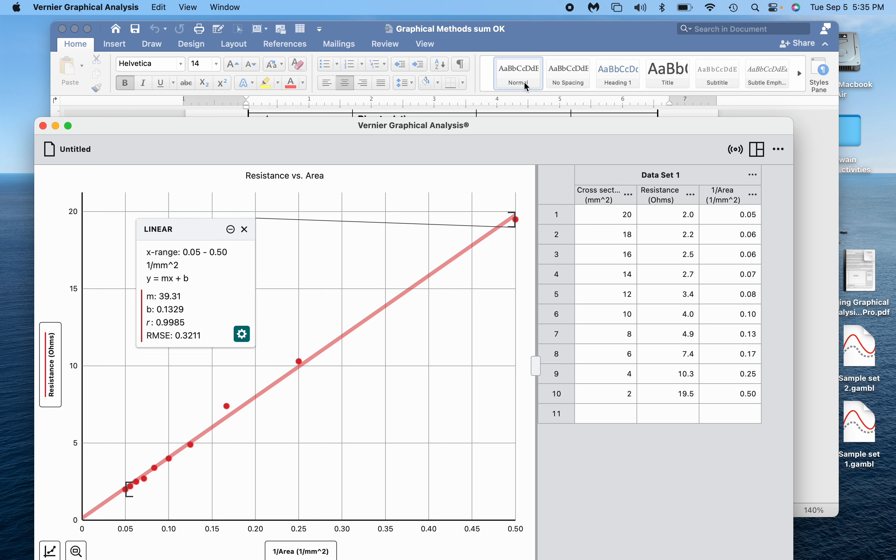
Raise the Vernier graph window and launch QuickTime Player from the Dock, opening to the Desktop folder.
{"action": "left_click_drag", "start_coordinate": [557, 127], "coordinate": [559, 41]}
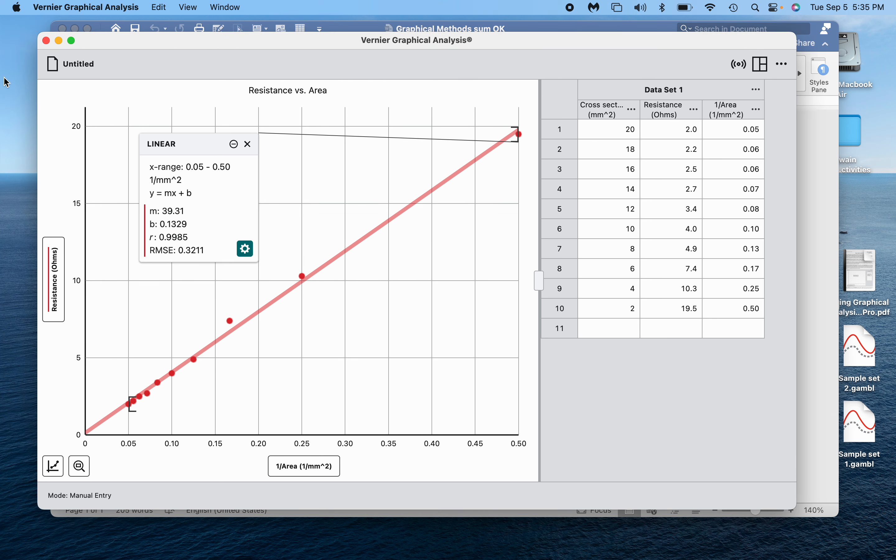
{"action": "mouse_move", "coordinate": [2, 194]}
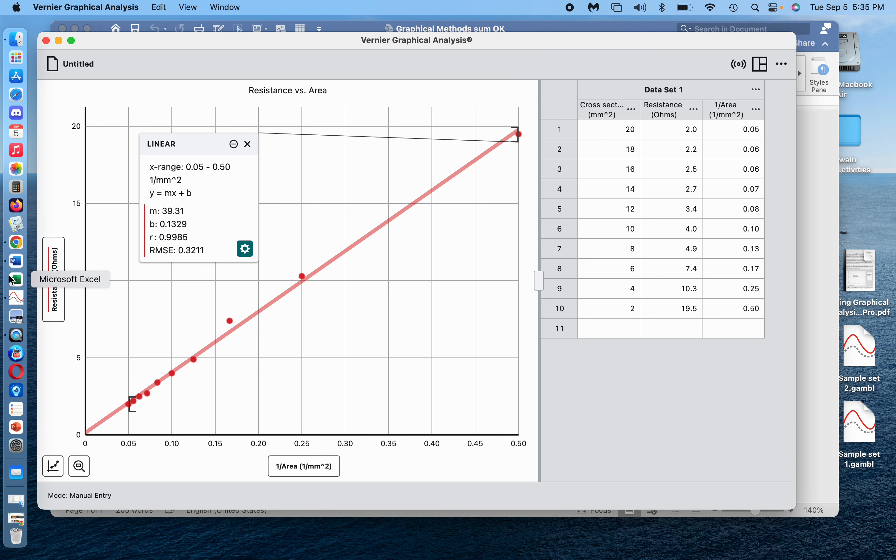
{"action": "left_click", "coordinate": [16, 342]}
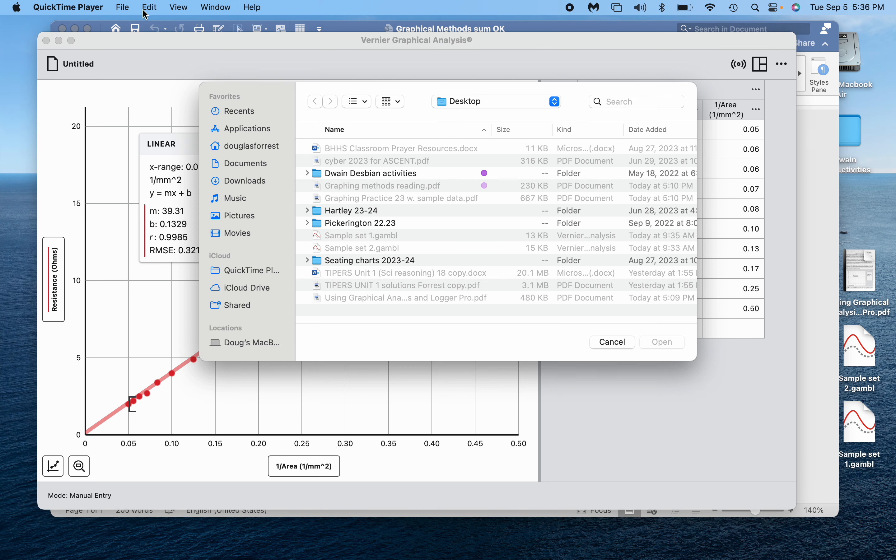